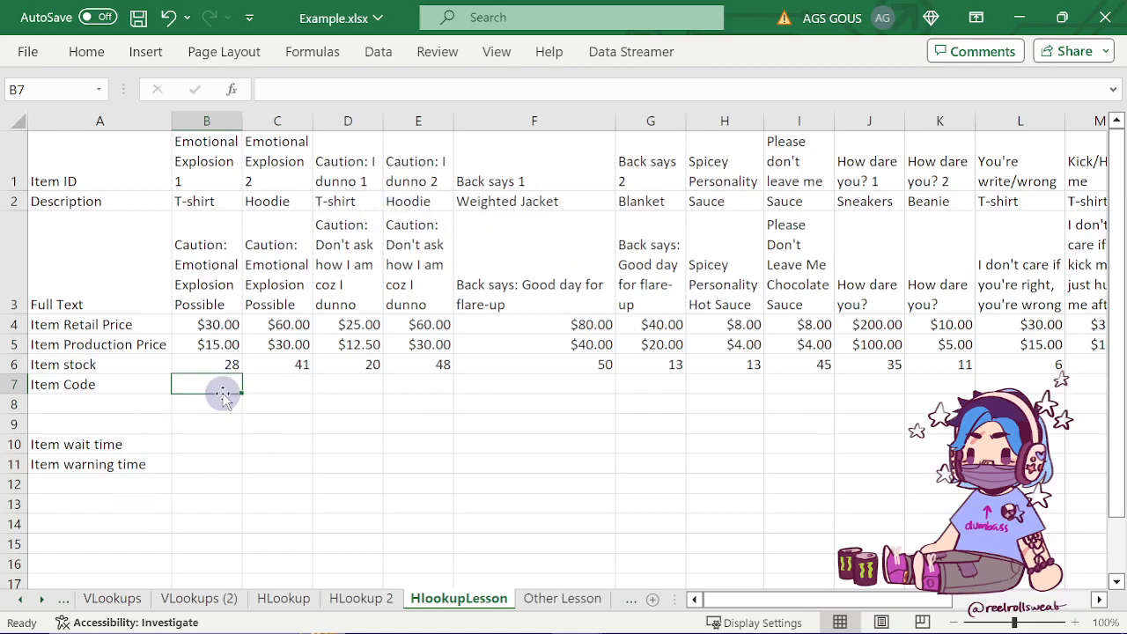
- Start an IF formula in B7 that tests whether the description in B2 equals "T-shirt"
type("=")
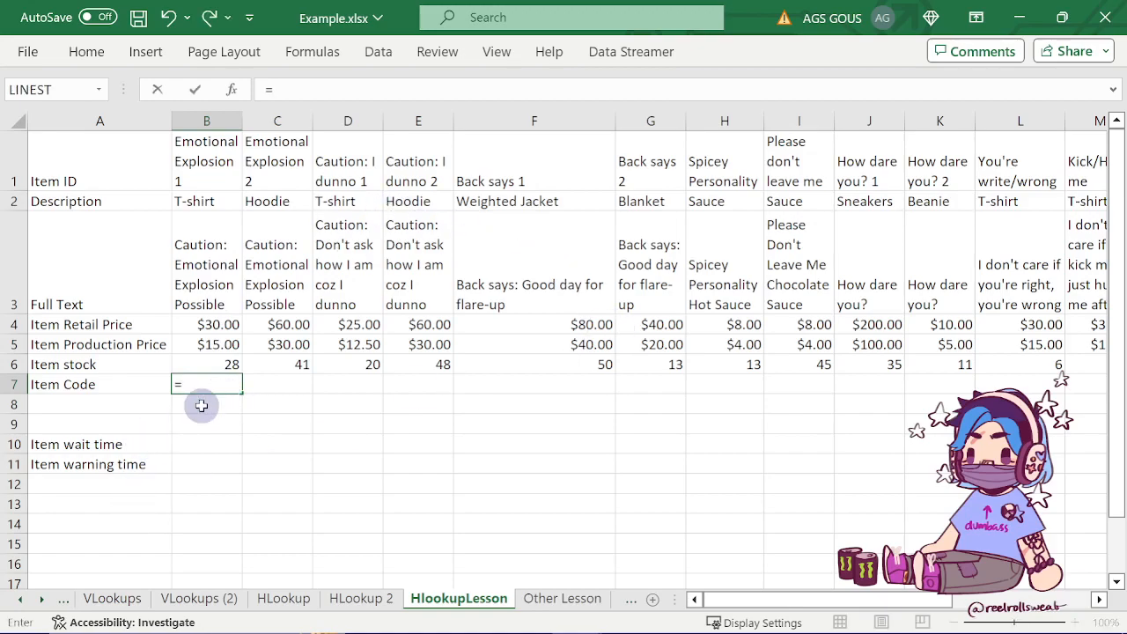
type("IF(")
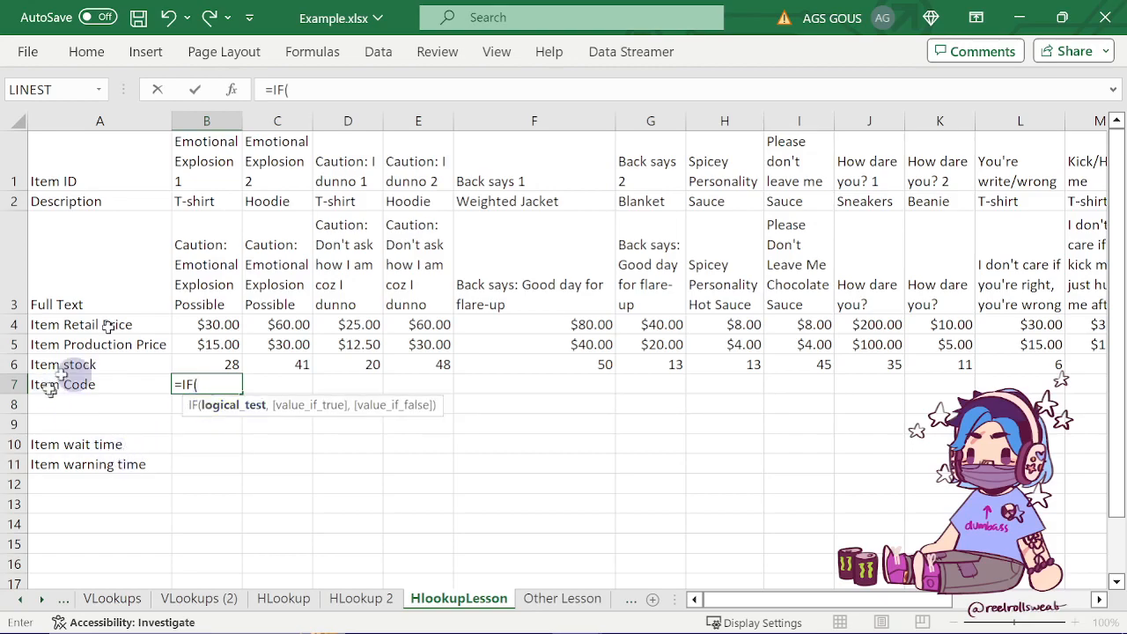
left_click(231, 203)
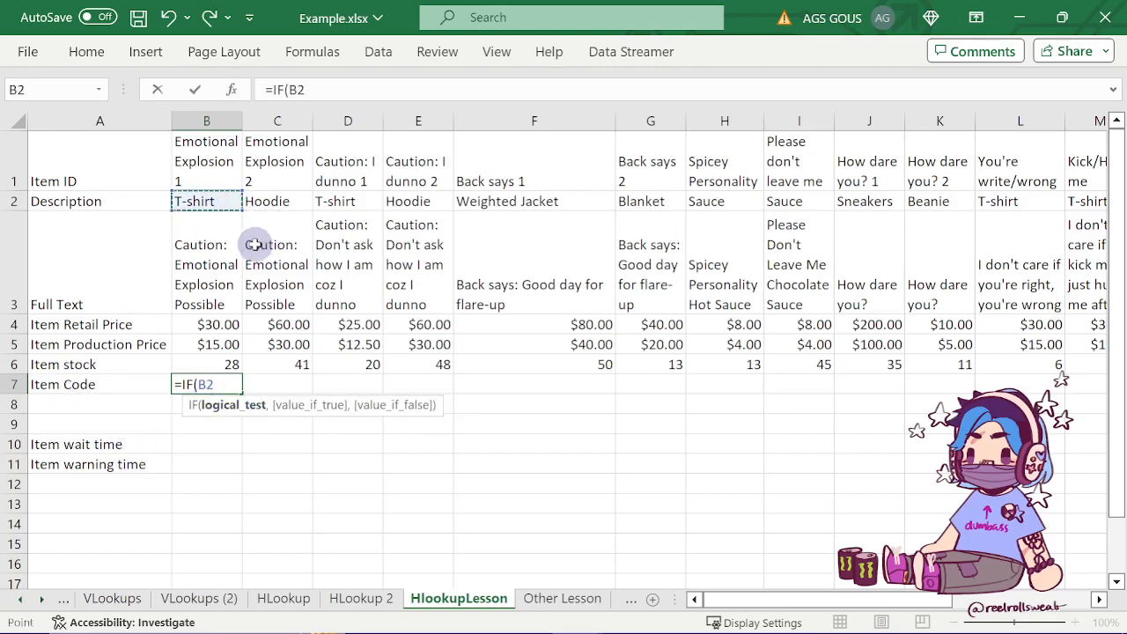
type("=\"")
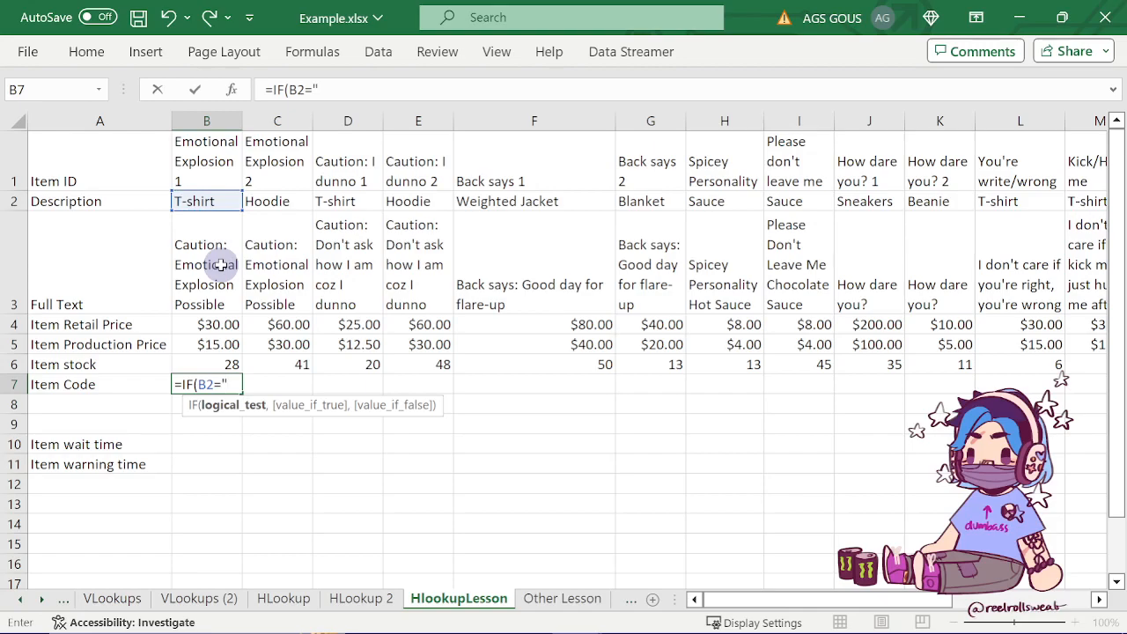
type("T-sjor")
type("t")
key("BackSpace")
key("BackSpace")
key("BackSpace")
key("BackSpace")
type("hirt\",")
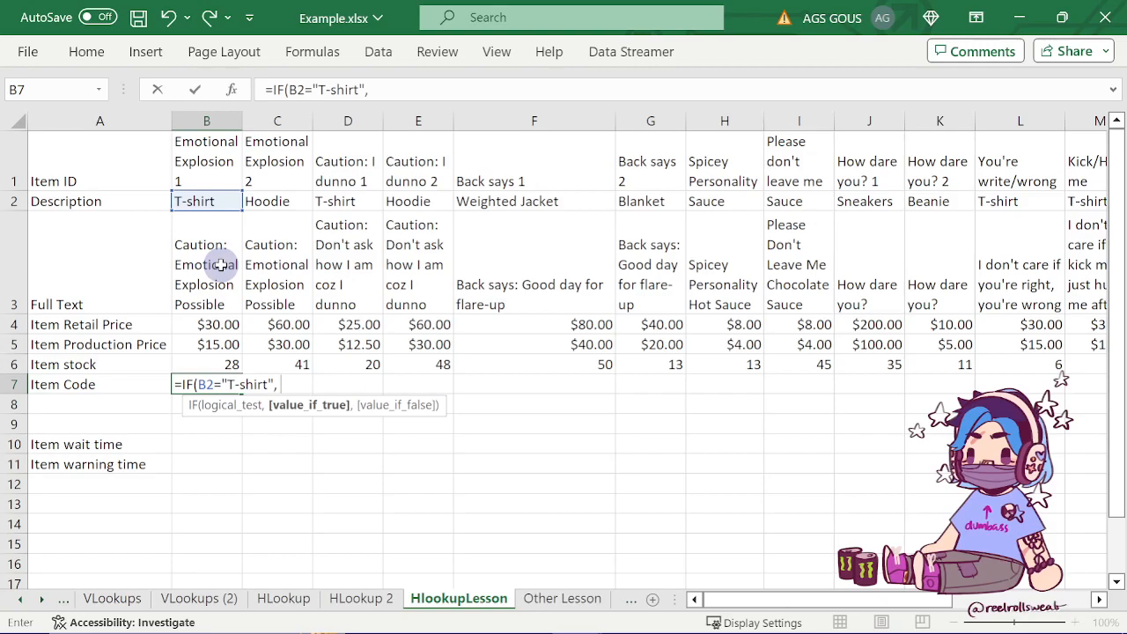
- Begin the T-shirt result in B7's formula with CONCAT, joining the text "01" with a RANDBETWEEN function
type(" (Con")
key("Tab")
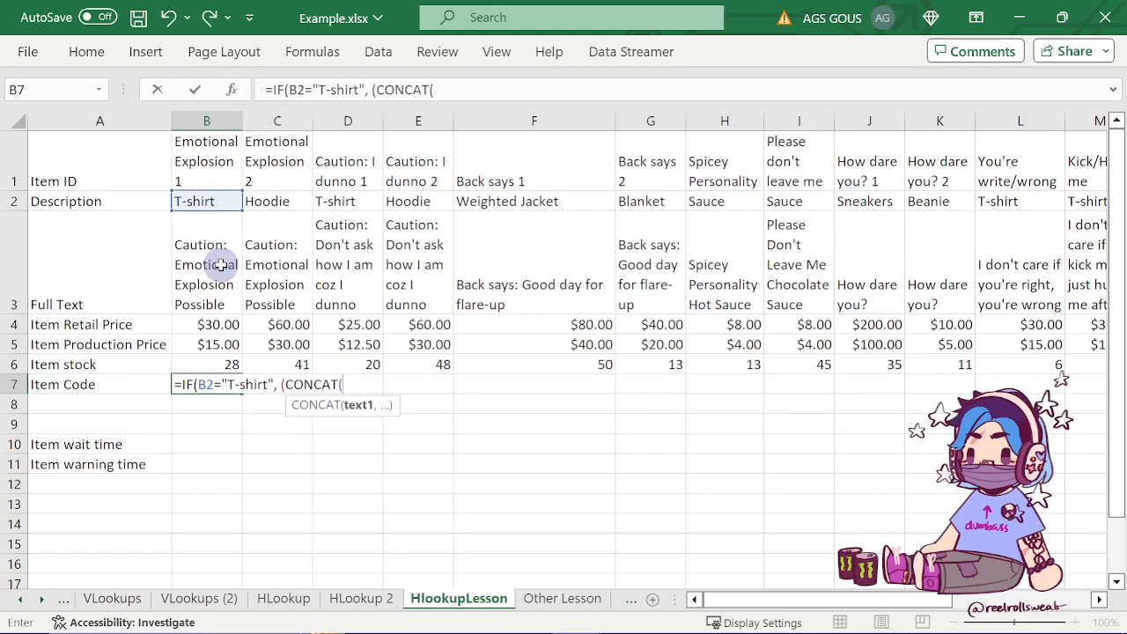
type("\"01\",Rand")
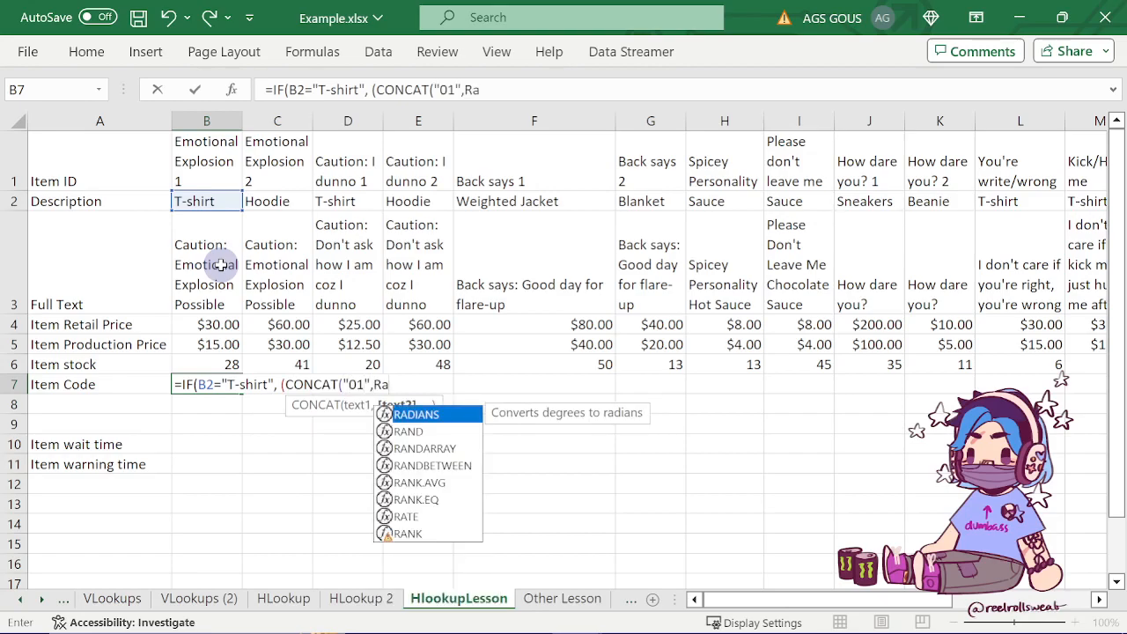
key("Down")
key("Down")
key("Tab")
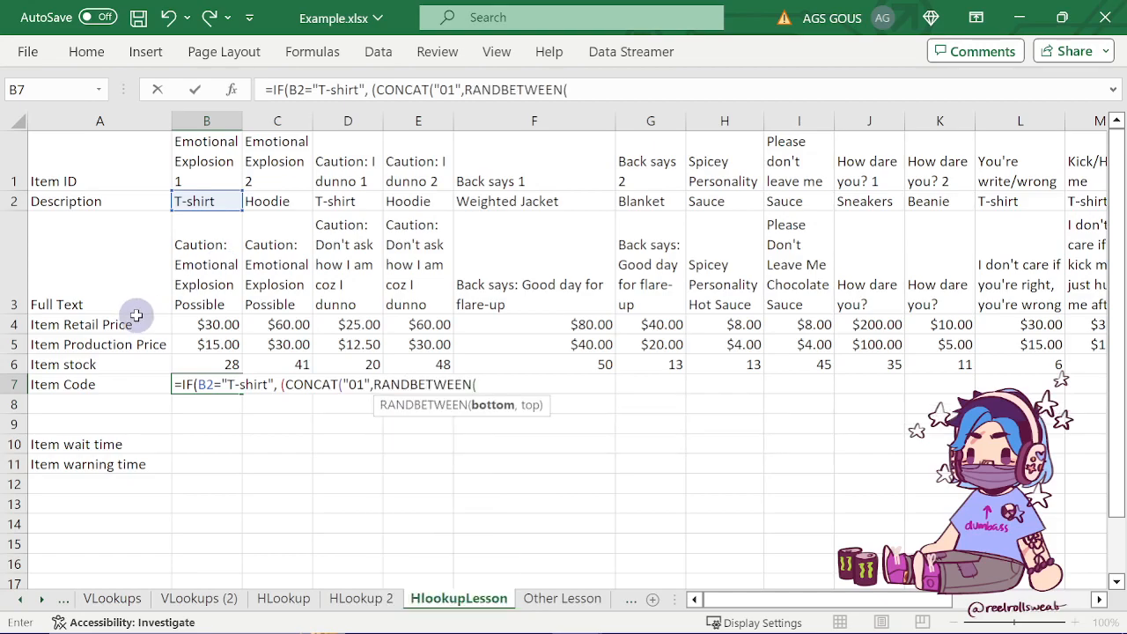
- Set the RANDBETWEEN range to 500 through 999, close the CONCAT part and continue to the IF's false argument
type("500,(((")
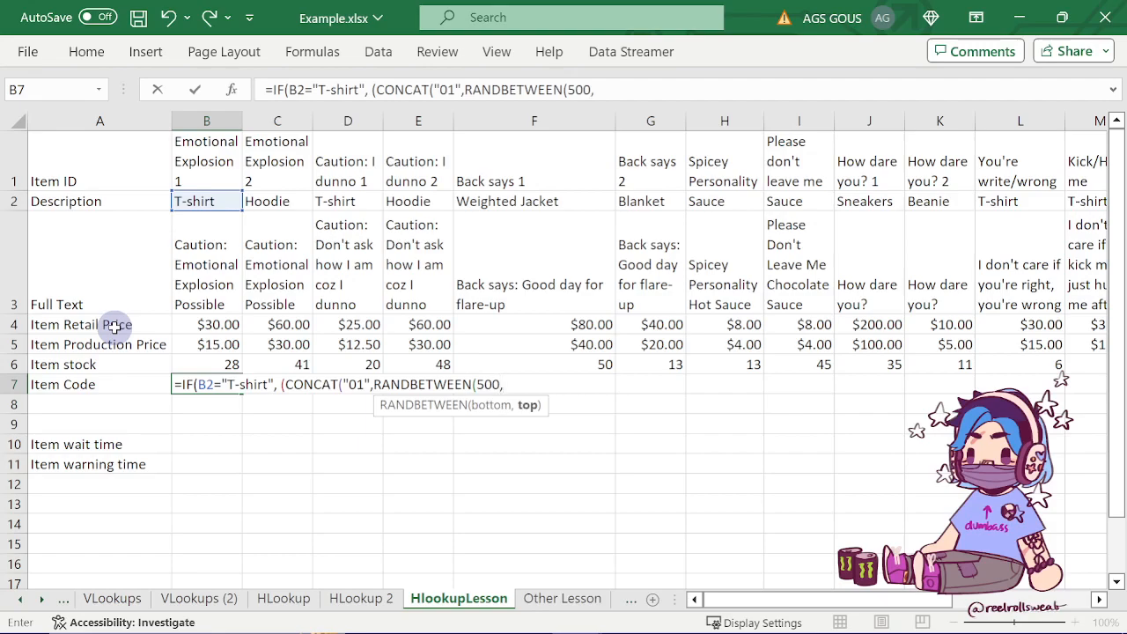
key("BackSpace")
key("BackSpace")
key("BackSpace")
type("999)")
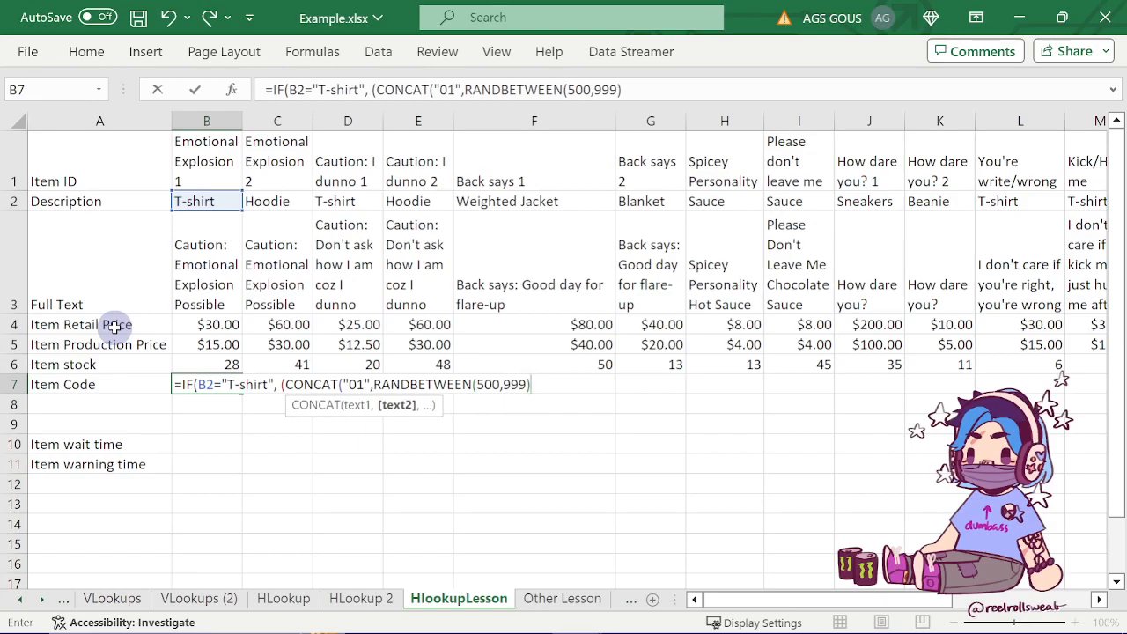
type(")")
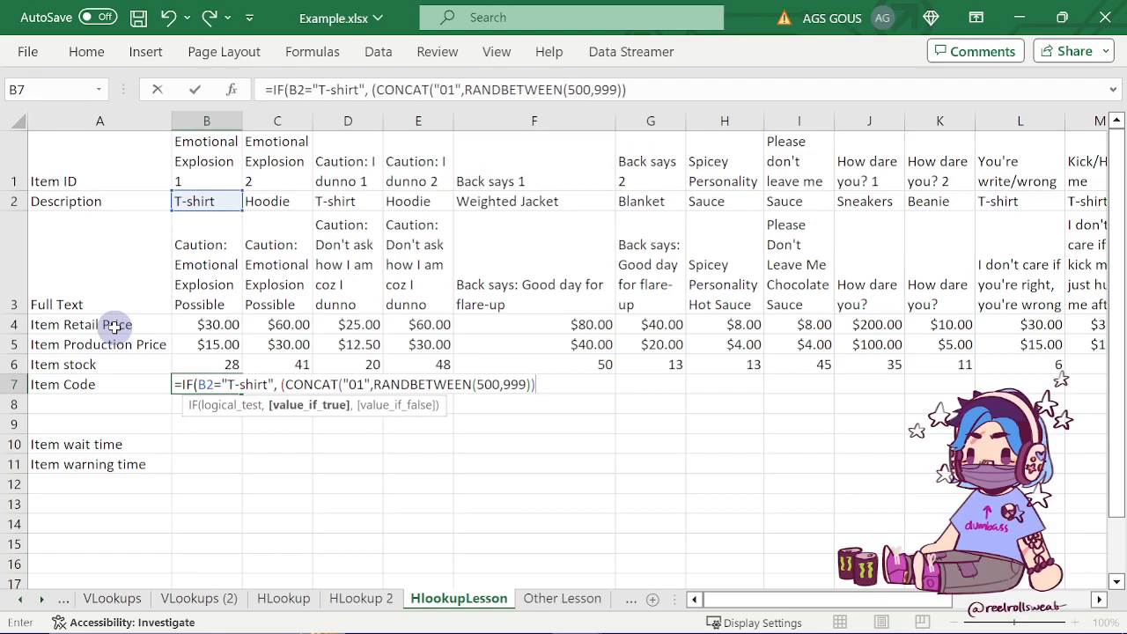
type(",")
key("BackSpace")
type("),")
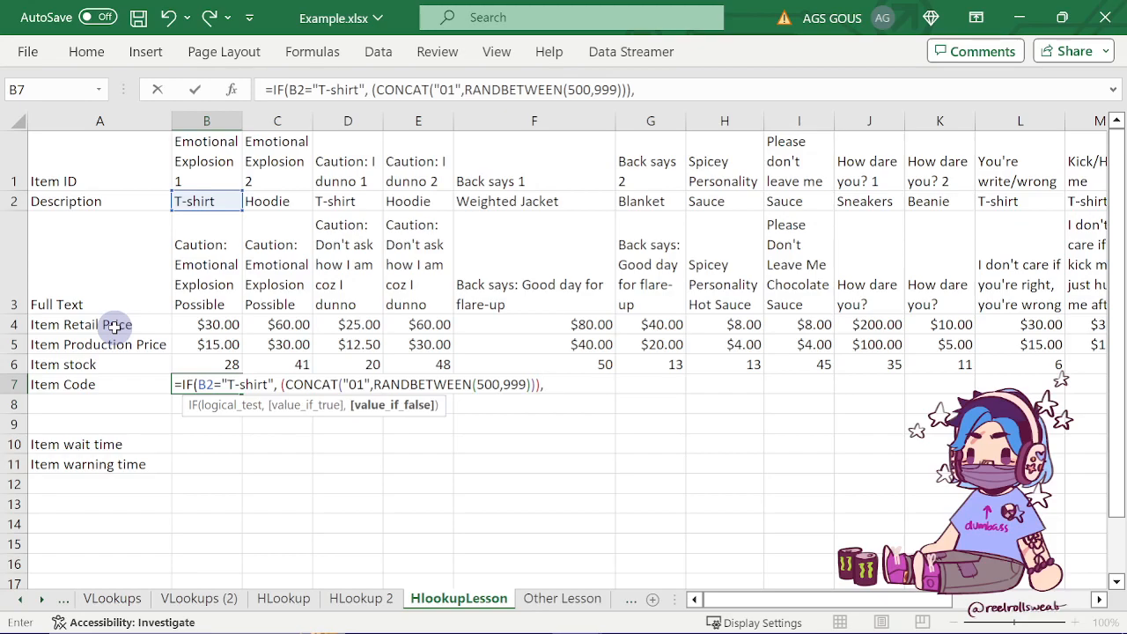
- Nest a second IF as the false argument, testing whether B2 equals "Hoodie"
type("IF(")
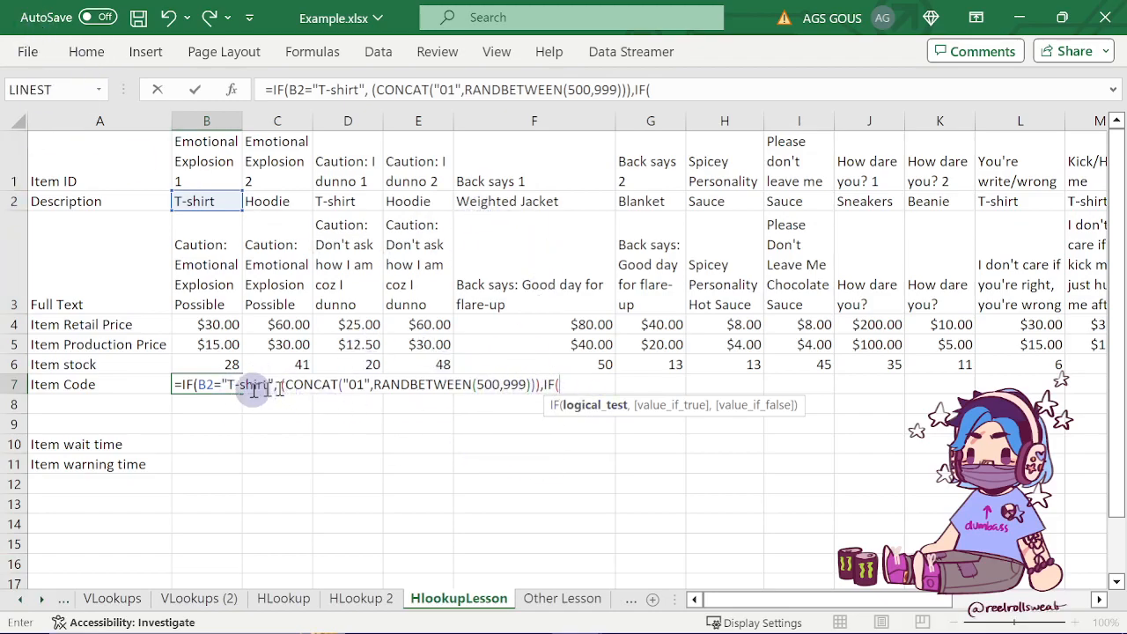
left_click(206, 203)
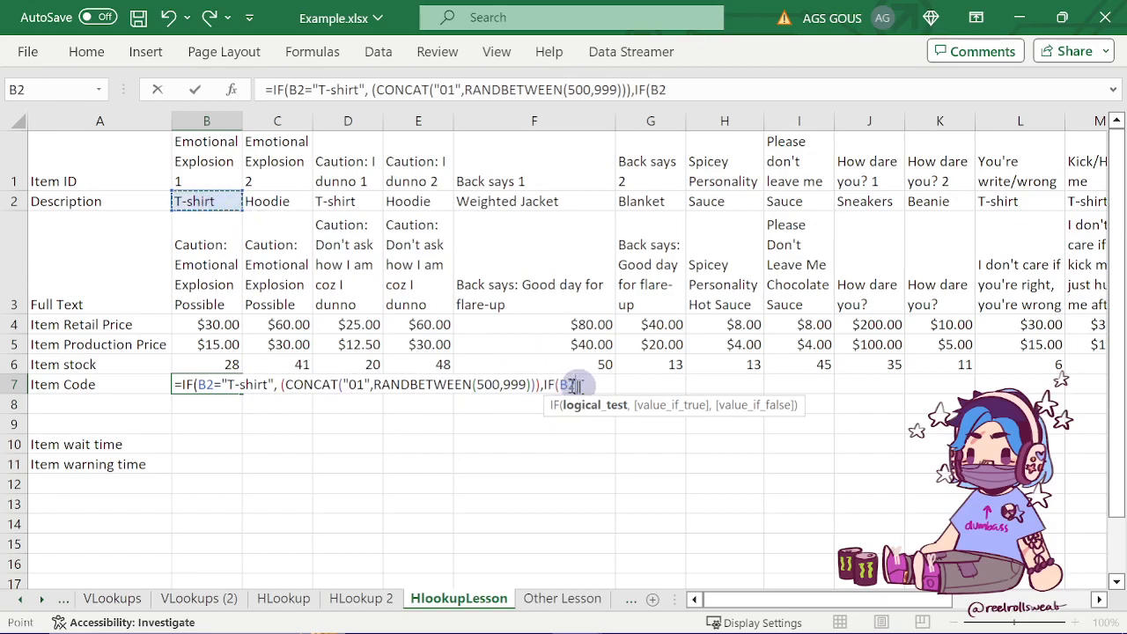
type("=")
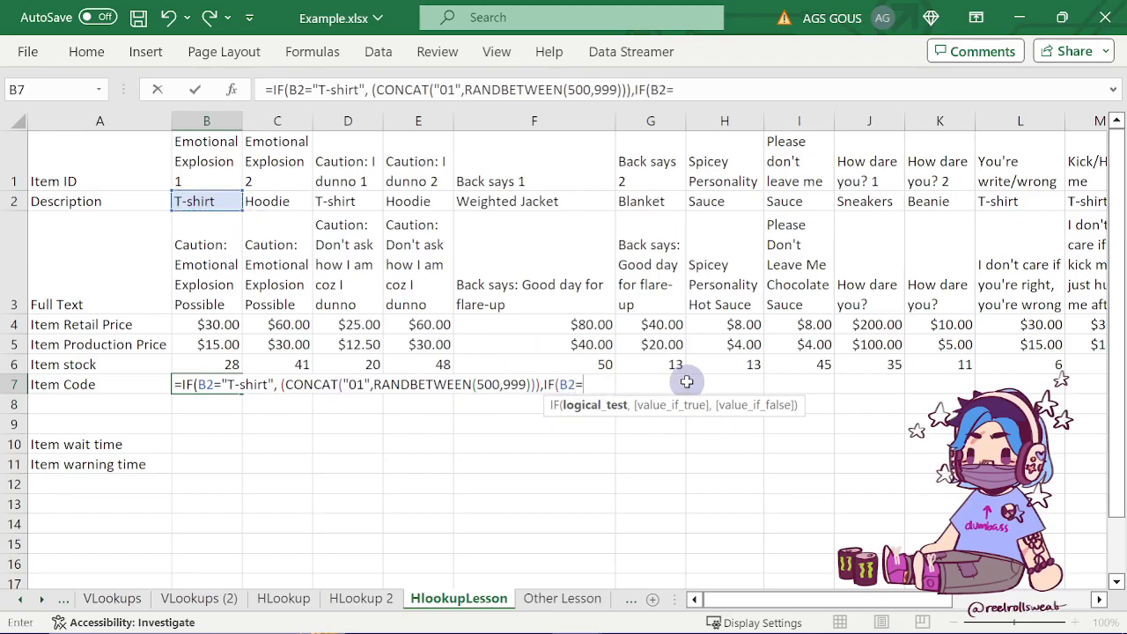
type("\"Hoodie")
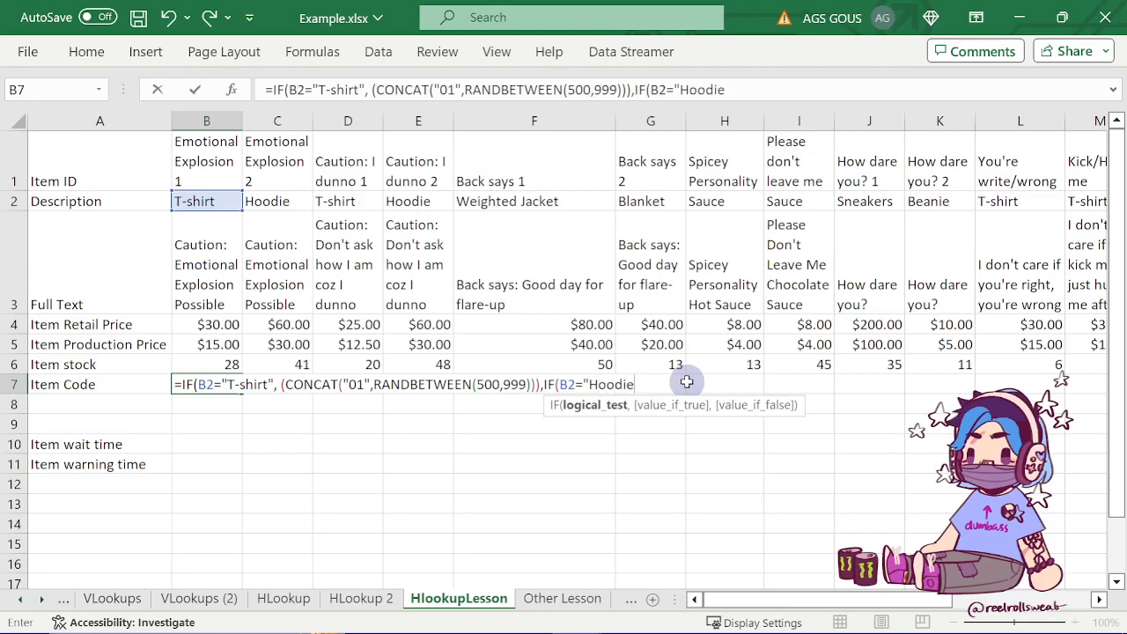
type("\",")
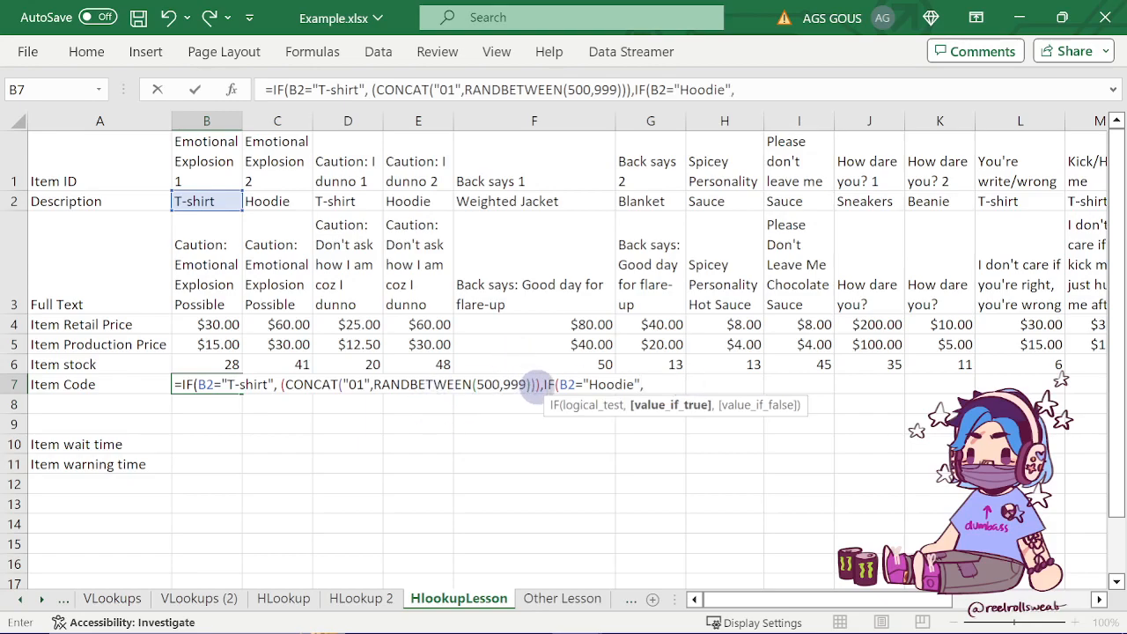
- Reuse a copy of the T-shirt CONCAT expression as the Hoodie result, with its prefix changed to "02"
left_click_drag(539, 384, 278, 385)
key("ctrl+c")
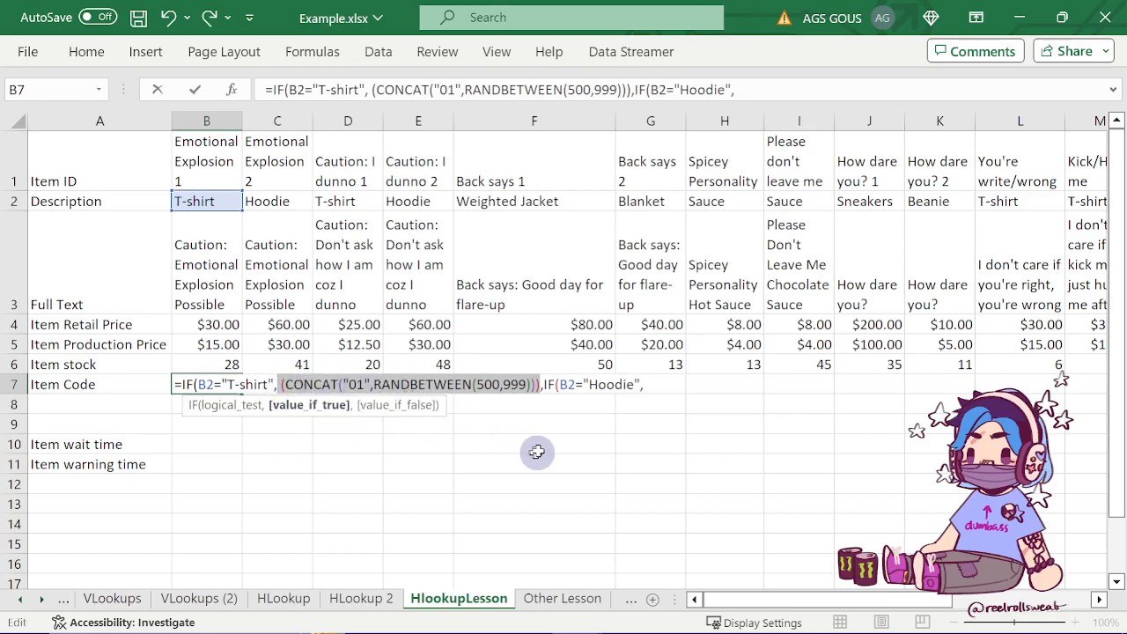
left_click(658, 384)
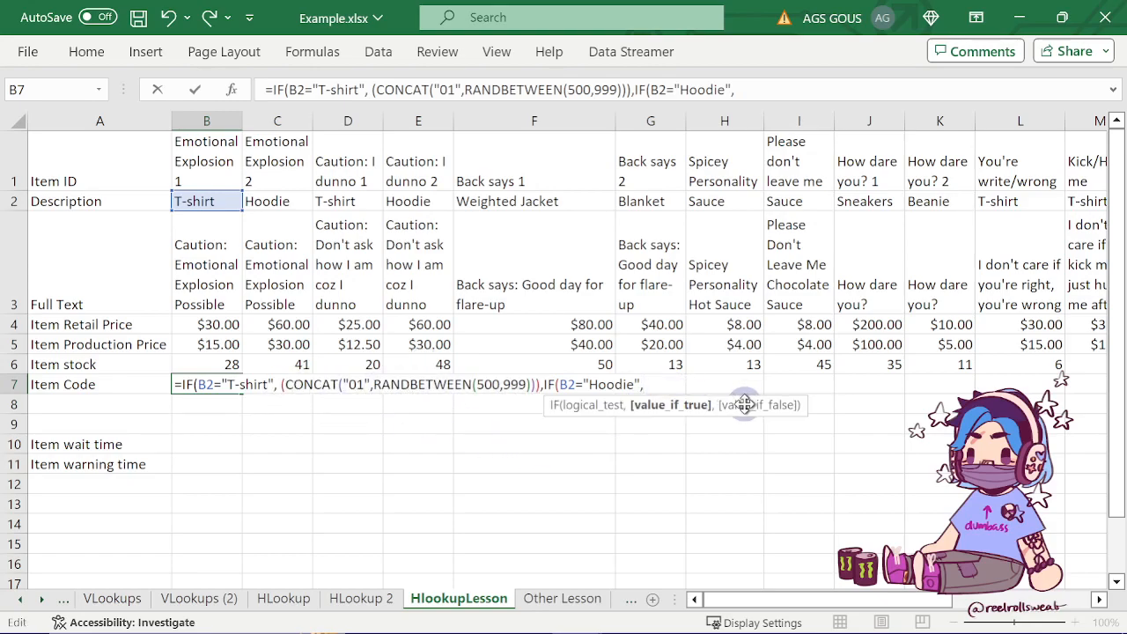
key("ctrl+v")
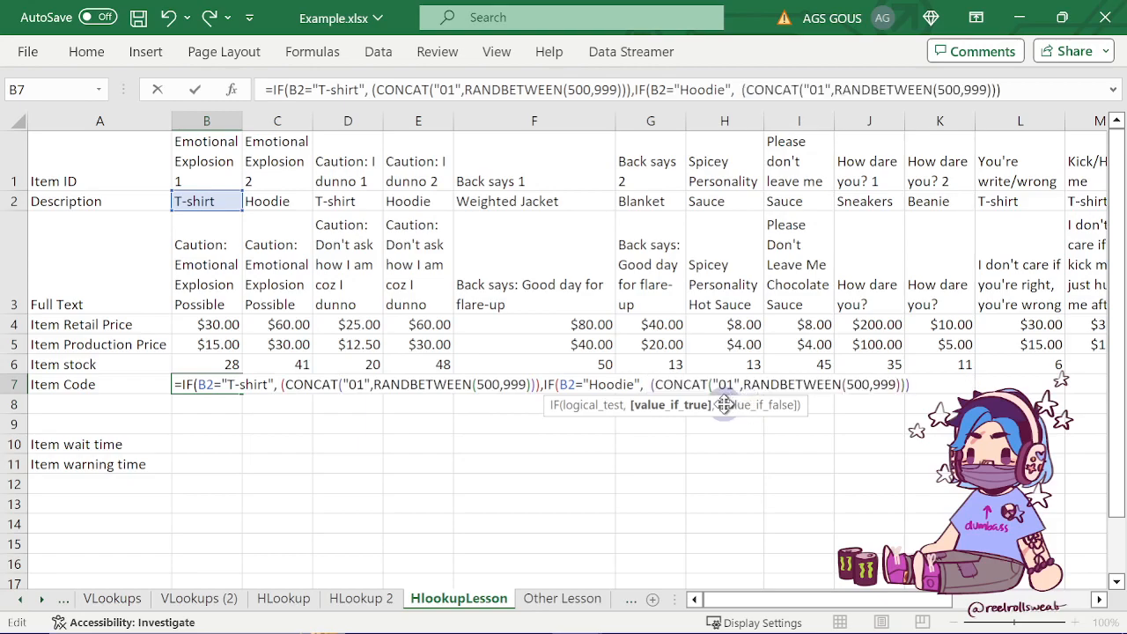
left_click(728, 384)
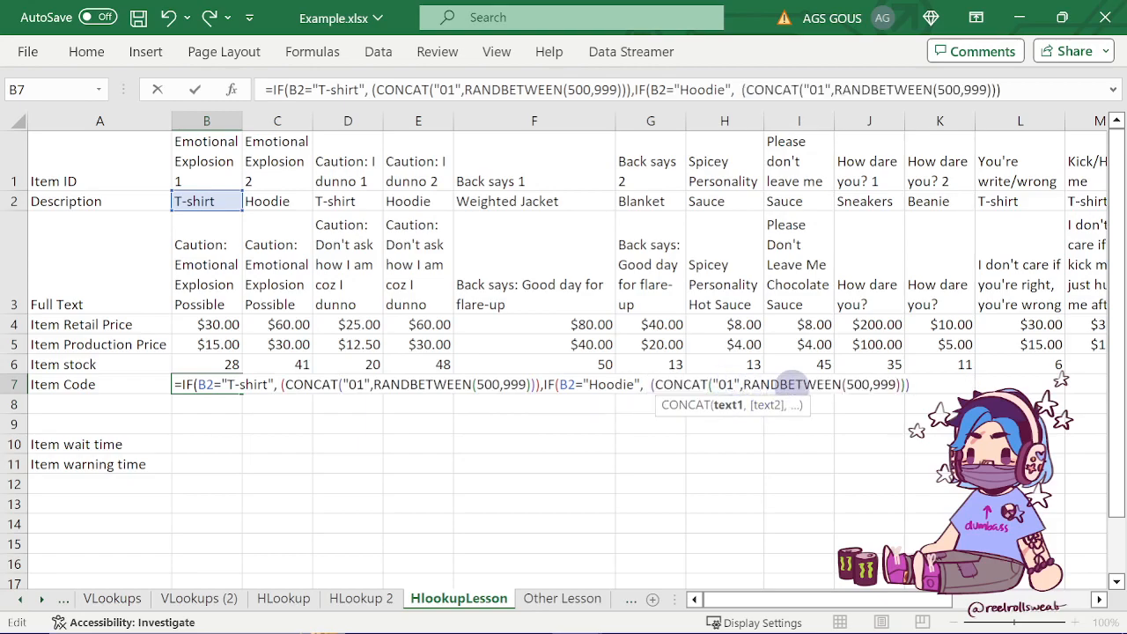
key("BackSpace")
type("2")
- Add a comma after the Hoodie result at the formula's end to open the second IF's false argument
key("Left")
key("Left")
key("Left")
key("Left")
key("Left")
key("Left")
key("Left")
key("Left")
key("Left")
key("Left")
key("Left")
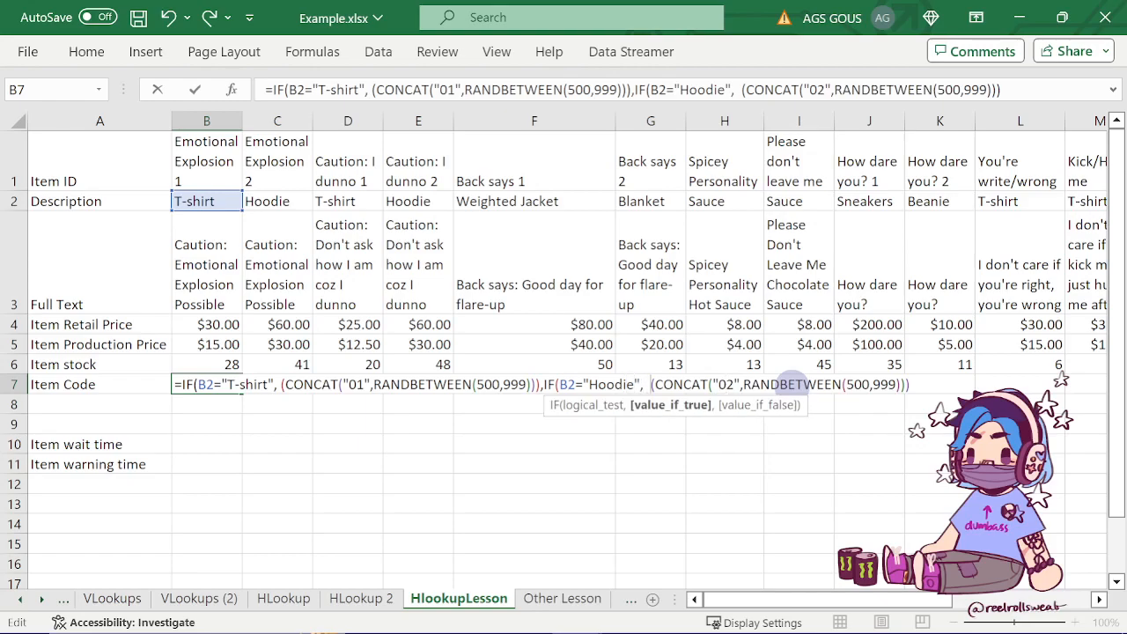
key("Right")
key("Right")
key("Right")
key("Right")
key("Right")
key("Right")
key("Right")
key("Right")
key("Right")
key("Right")
key("Right")
key("Right")
key("Right")
key("Right")
key("Right")
key("Right")
key("Right")
key("Right")
key("Right")
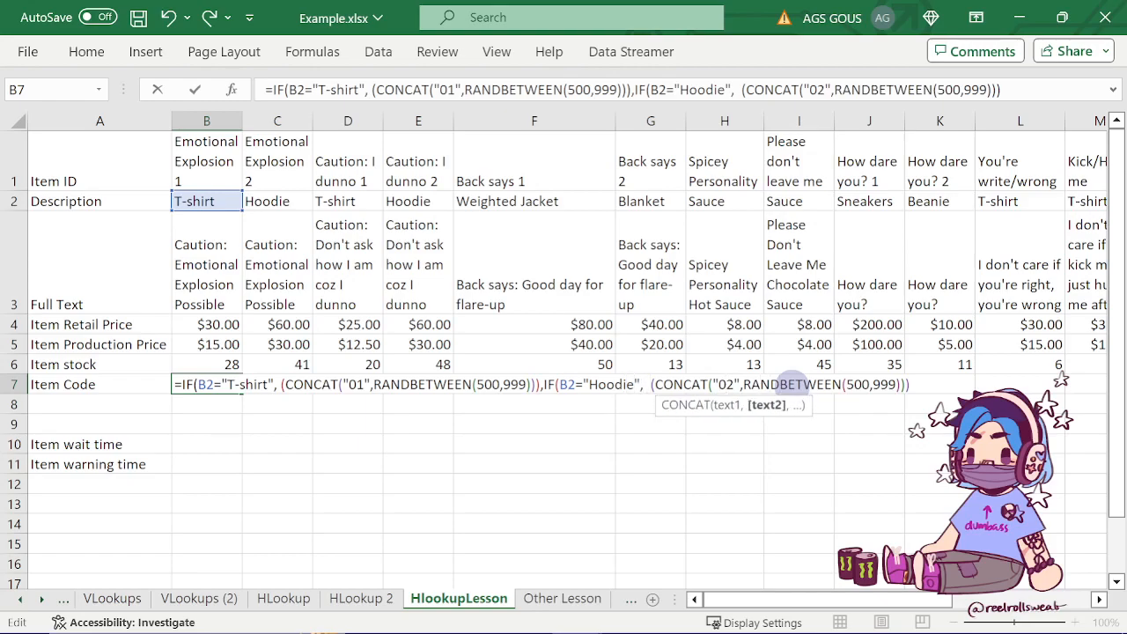
key("Right")
key("Right")
key("Right")
key("Right")
key("Right")
key("Right")
key("Right")
key("Right")
key("Right")
key("Right")
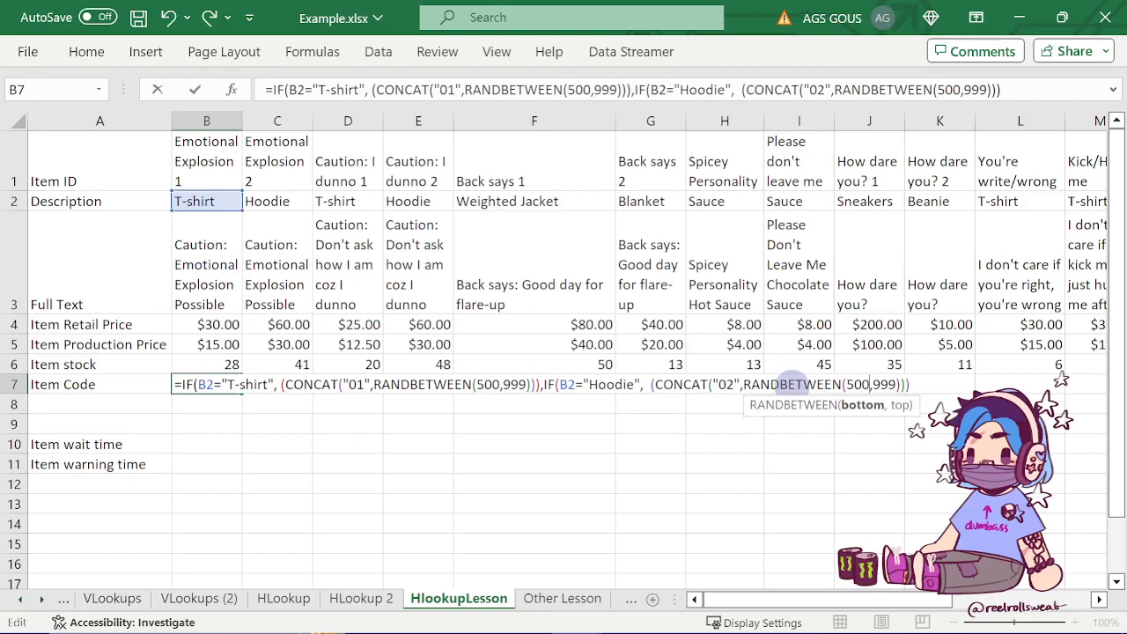
key("Right")
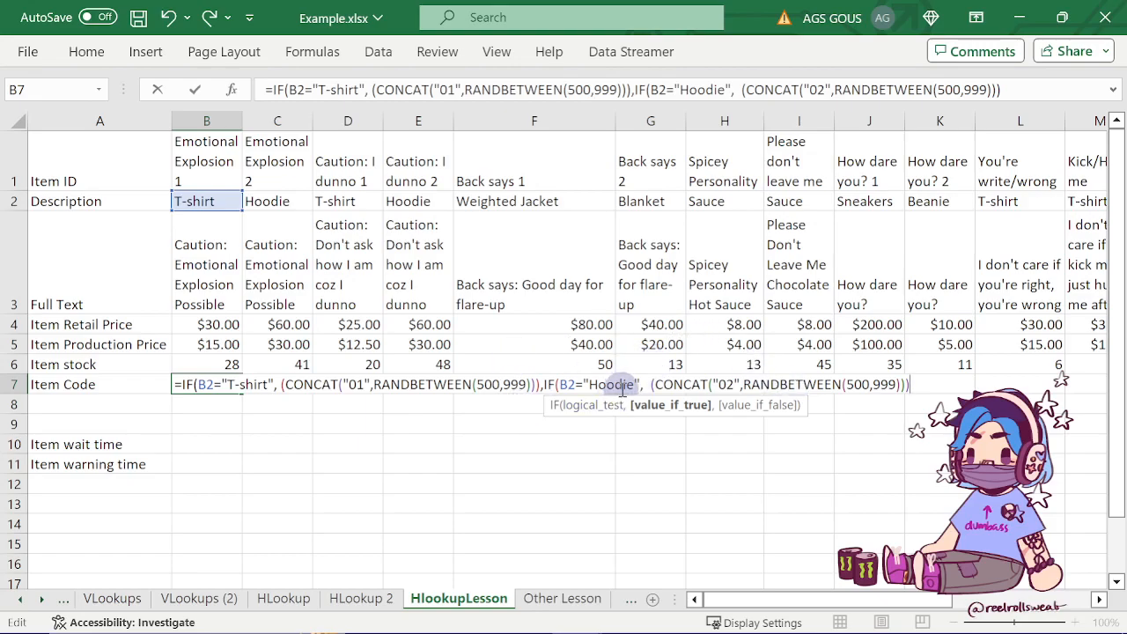
type(",")
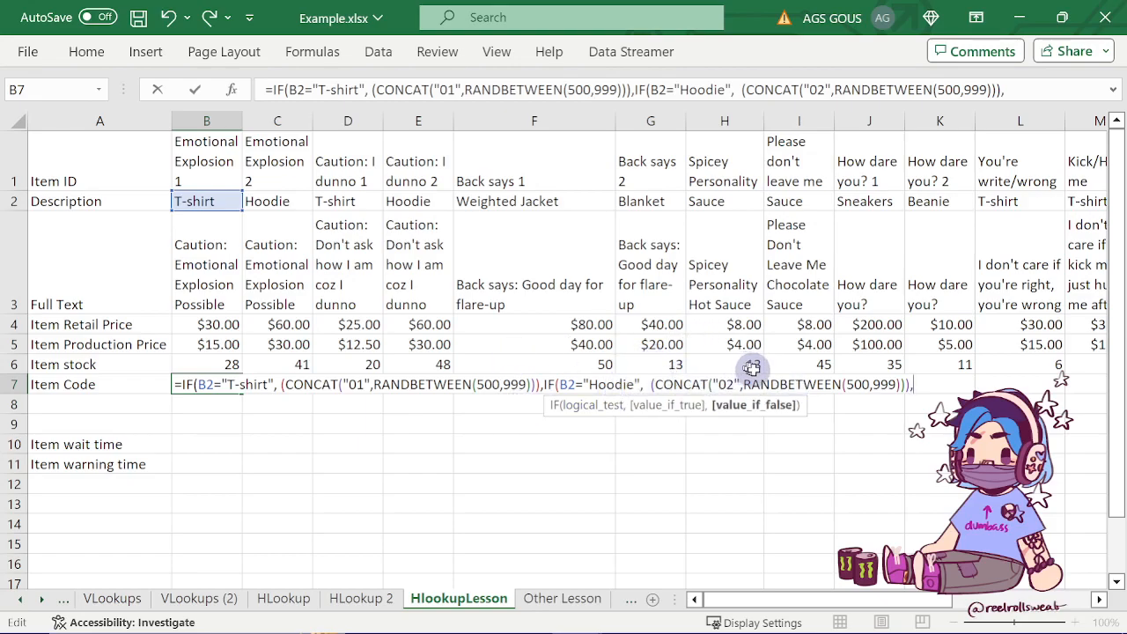
- Copy the whole Hoodie IF clause and paste it at the formula's end as a third nested IF
left_click(913, 384)
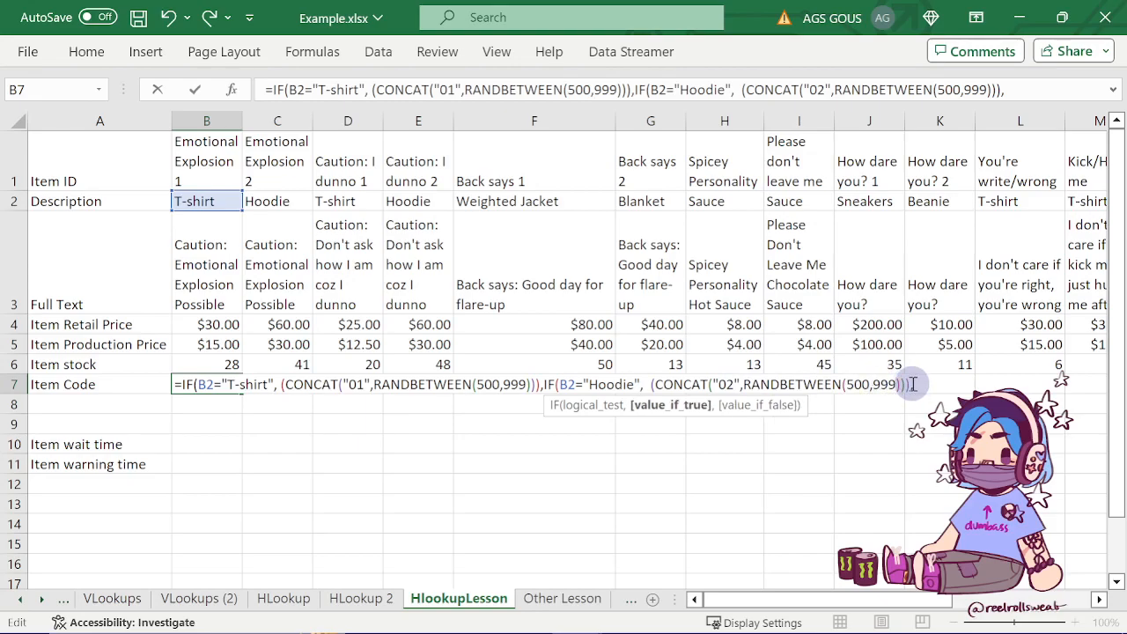
left_click_drag(914, 384, 545, 385)
key("ctrl+c")
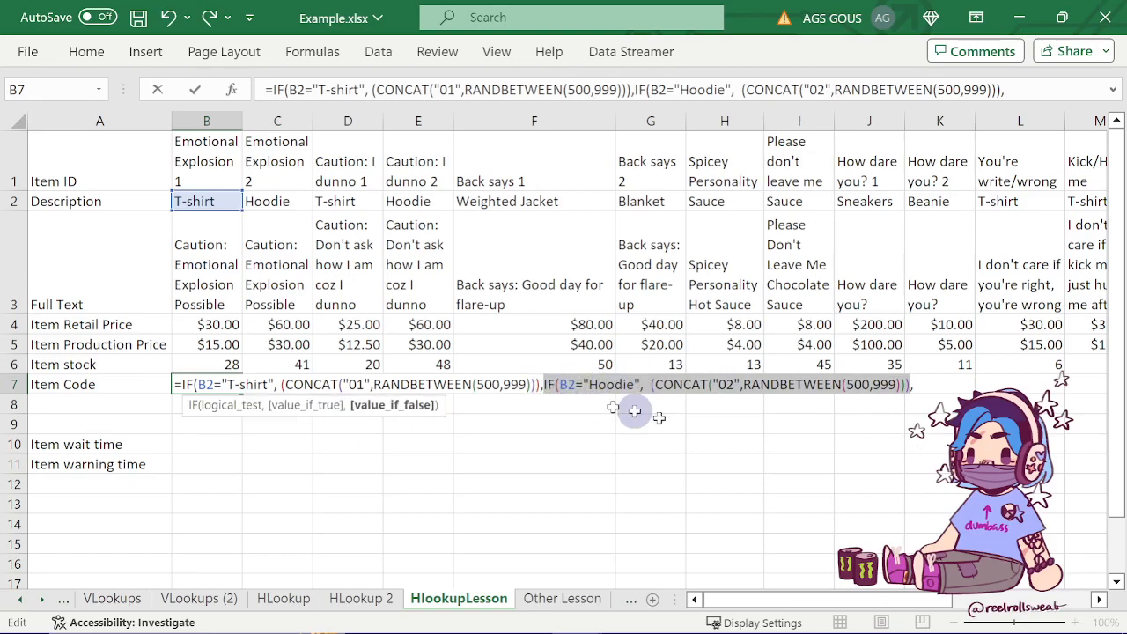
left_click(932, 385)
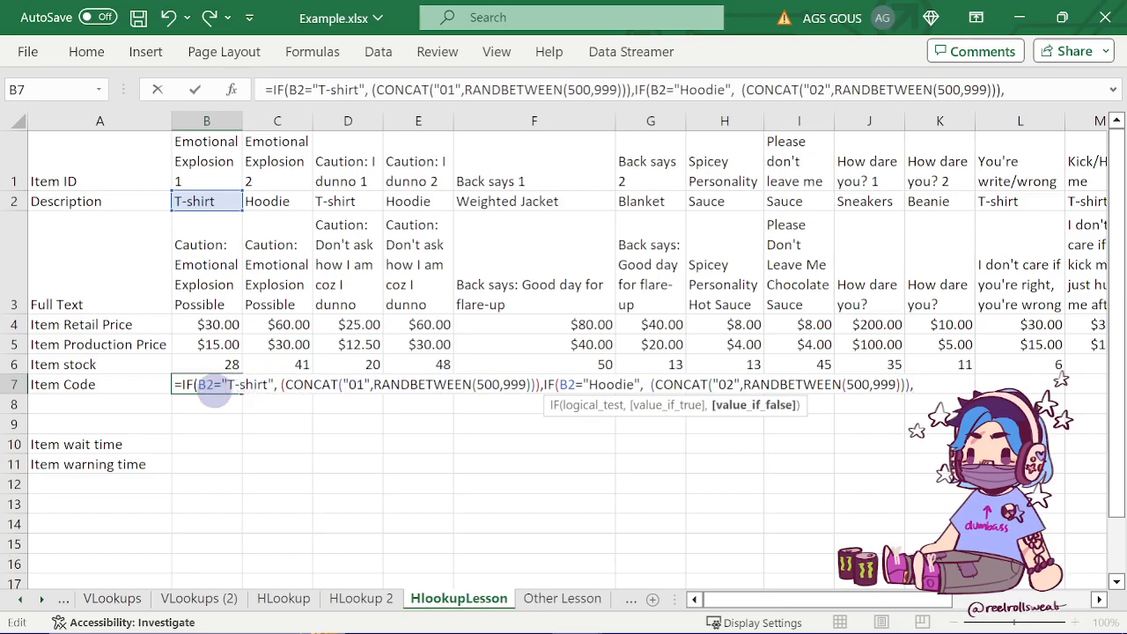
left_click(202, 384)
left_click(553, 91)
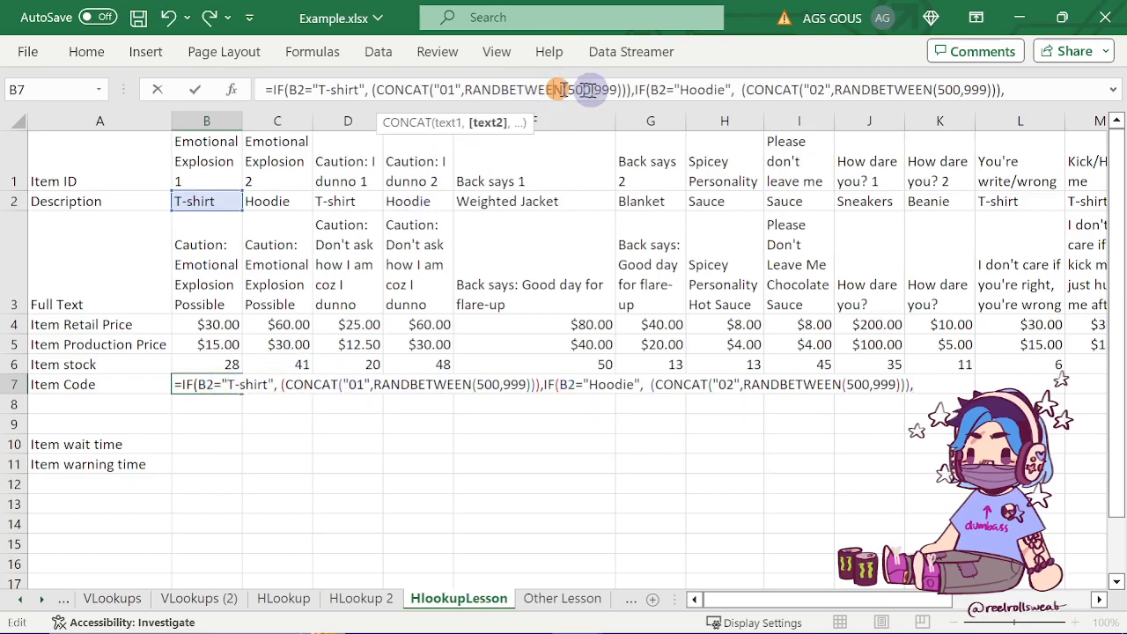
key("Right")
key("Right")
key("Right")
key("Right")
key("Right")
key("Right")
key("Right")
key("Right")
key("Right")
key("Right")
key("Right")
key("Right")
key("Right")
key("Right")
key("Right")
key("Right")
key("Right")
key("Right")
key("Right")
key("Right")
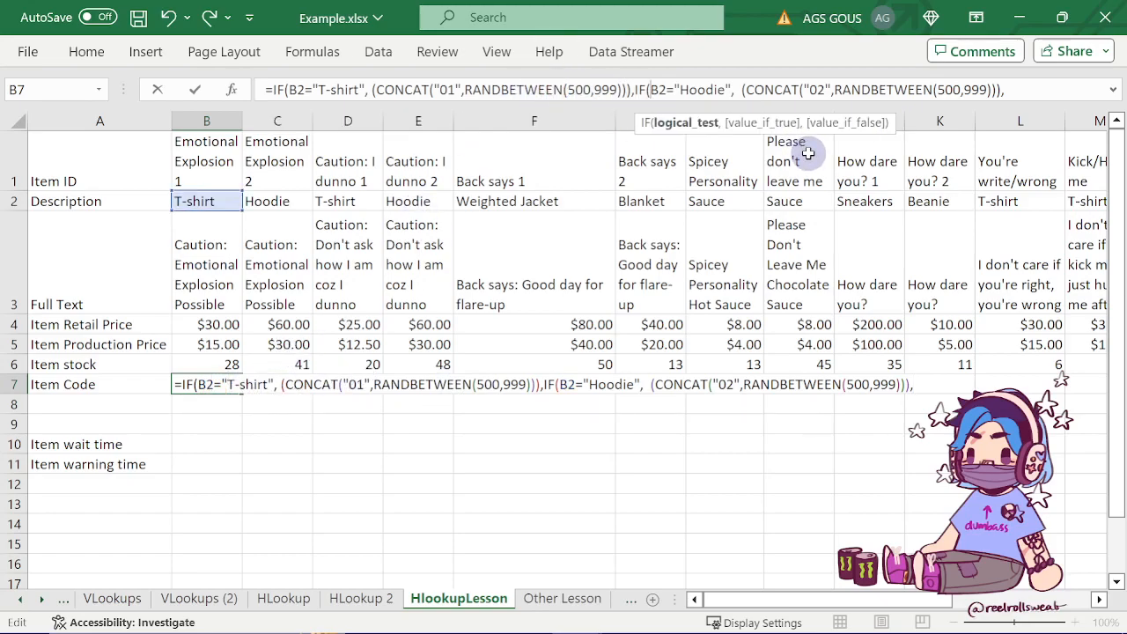
key("Right")
key("Right")
key("Right")
key("Right")
key("Right")
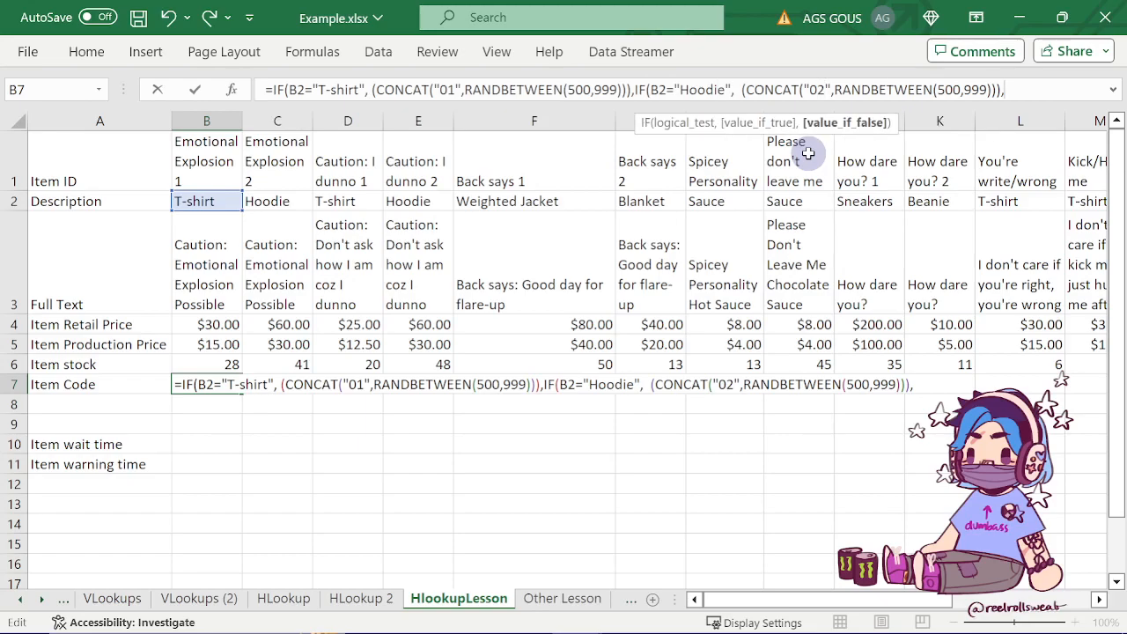
key("ctrl+v")
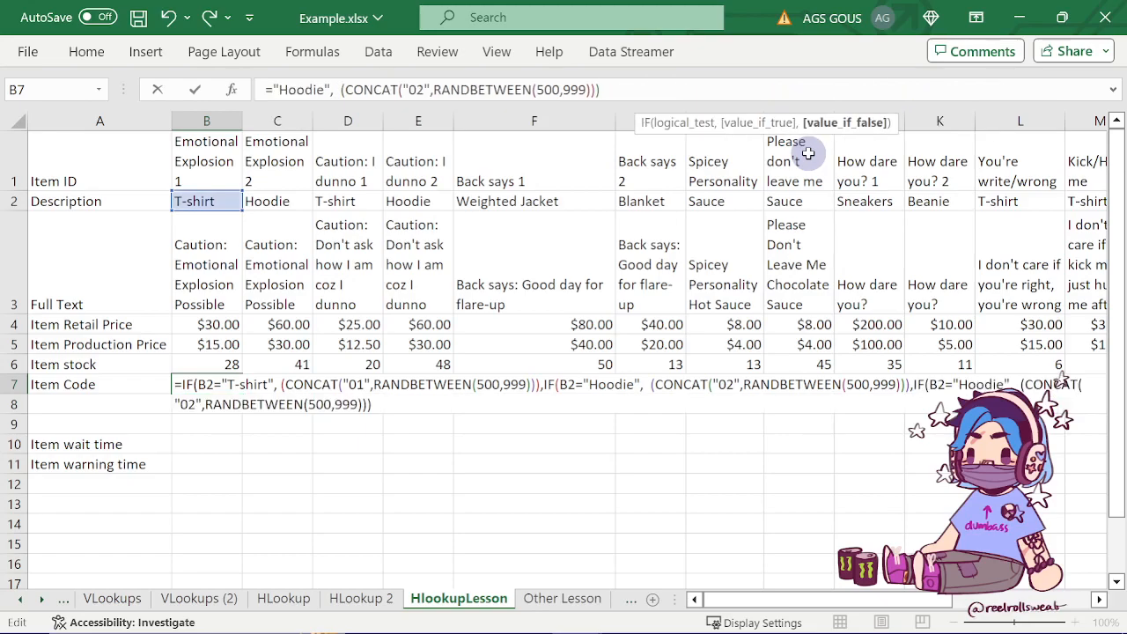
- Change the description tested in the third nested IF of the B7 formula to "Book"
left_click(324, 89)
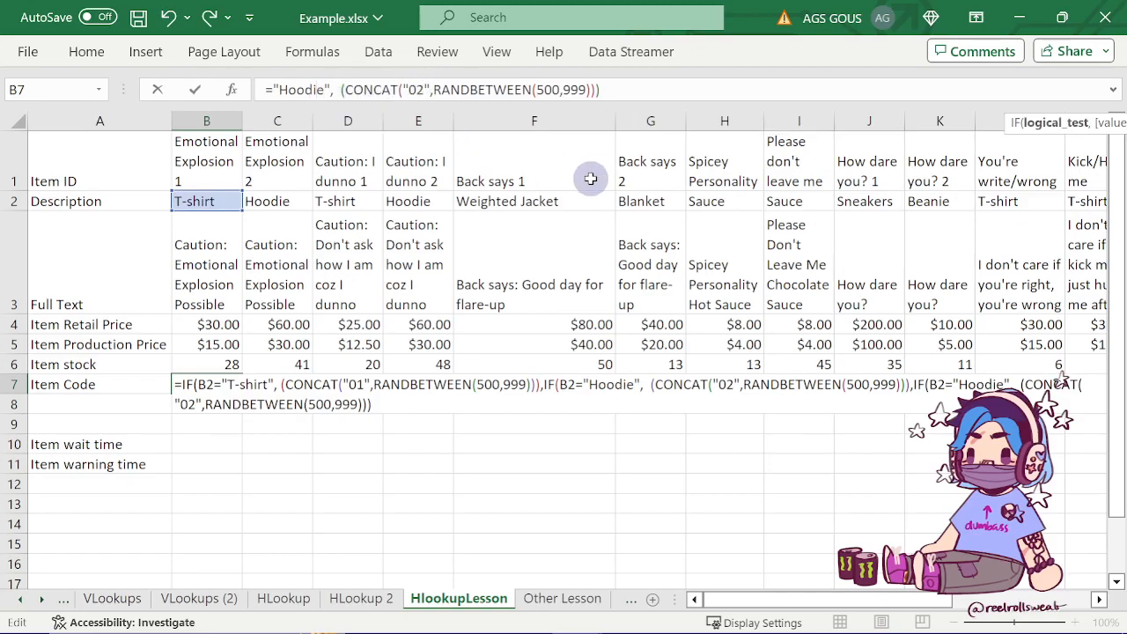
key("Left")
key("Left")
key("Left")
key("Left")
key("Left")
key("Left")
key("Left")
key("Left")
key("Left")
key("Left")
key("Left")
key("Left")
key("Left")
key("Left")
key("Left")
key("Left")
key("Left")
key("Left")
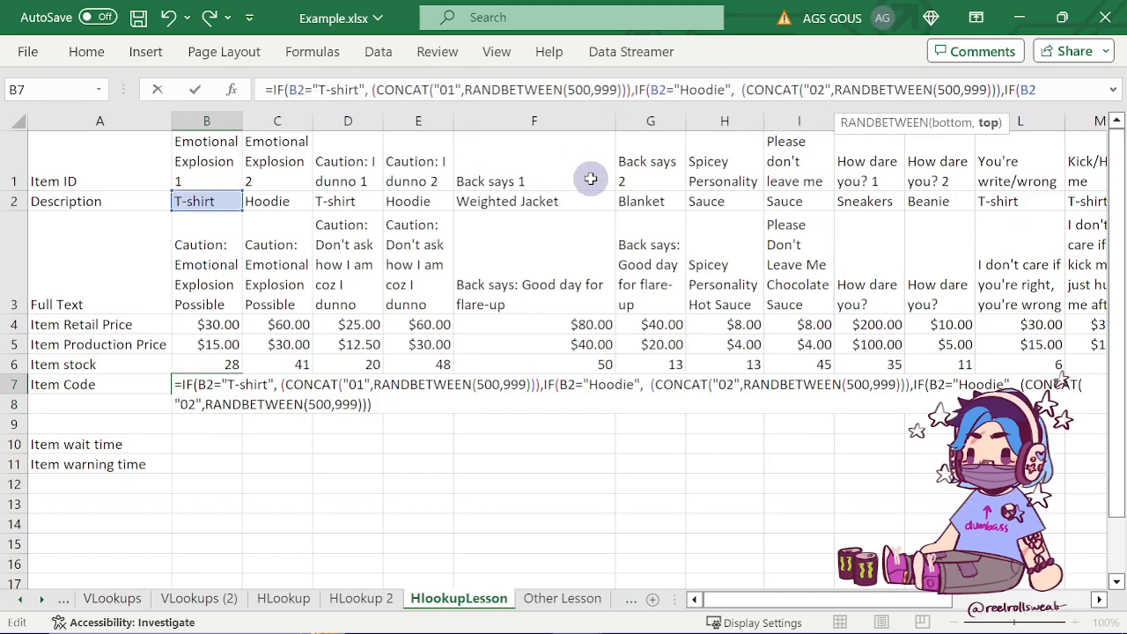
key("Left")
key("Left")
key("Left")
key("Left")
key("Left")
key("Left")
key("Left")
key("Left")
key("Left")
key("Left")
key("Left")
key("Left")
key("Left")
key("Left")
key("Left")
key("Left")
key("Left")
key("Left")
key("Left")
key("Left")
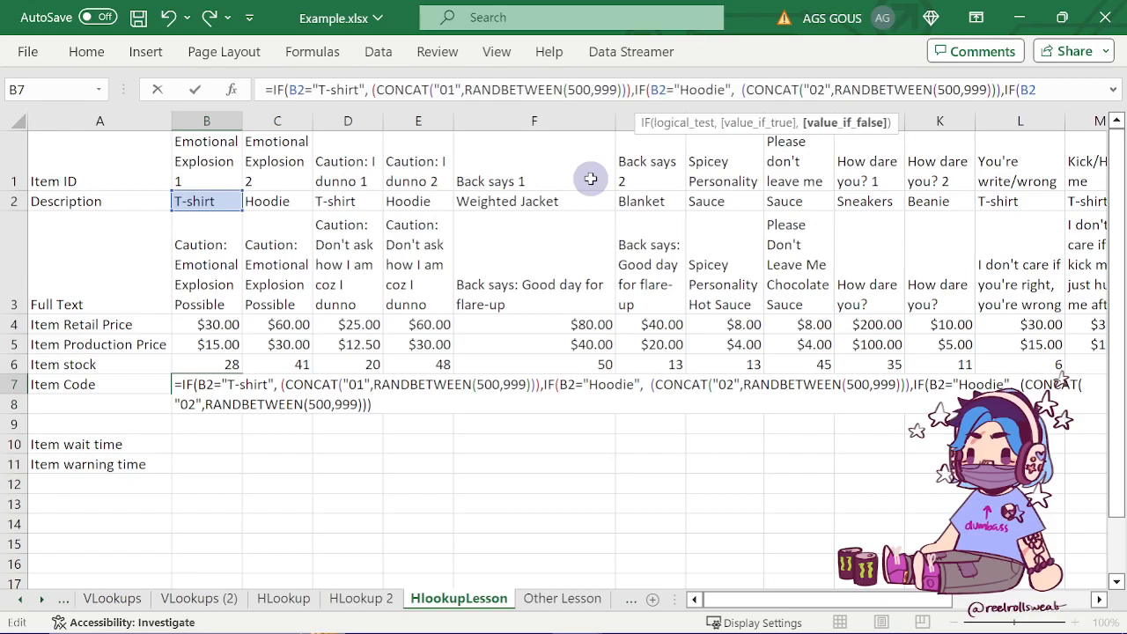
key("Right")
key("Right")
key("Right")
key("Right")
key("Right")
key("Right")
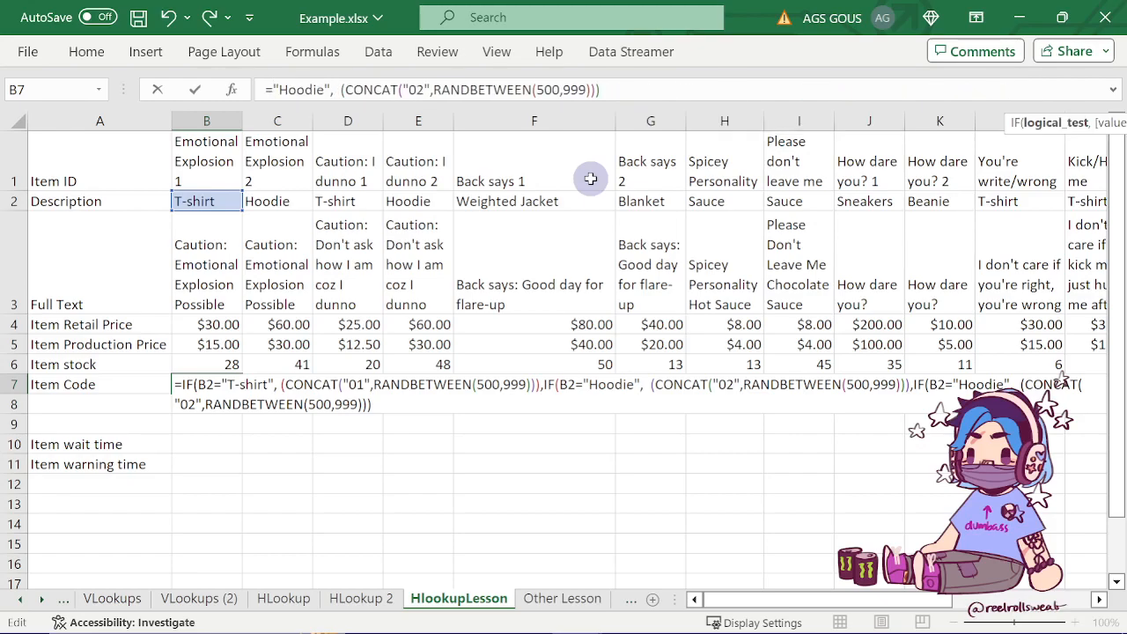
key("shift+Right")
key("shift+Right")
key("shift+Right")
key("shift+Right")
key("shift+Right")
key("shift+Right")
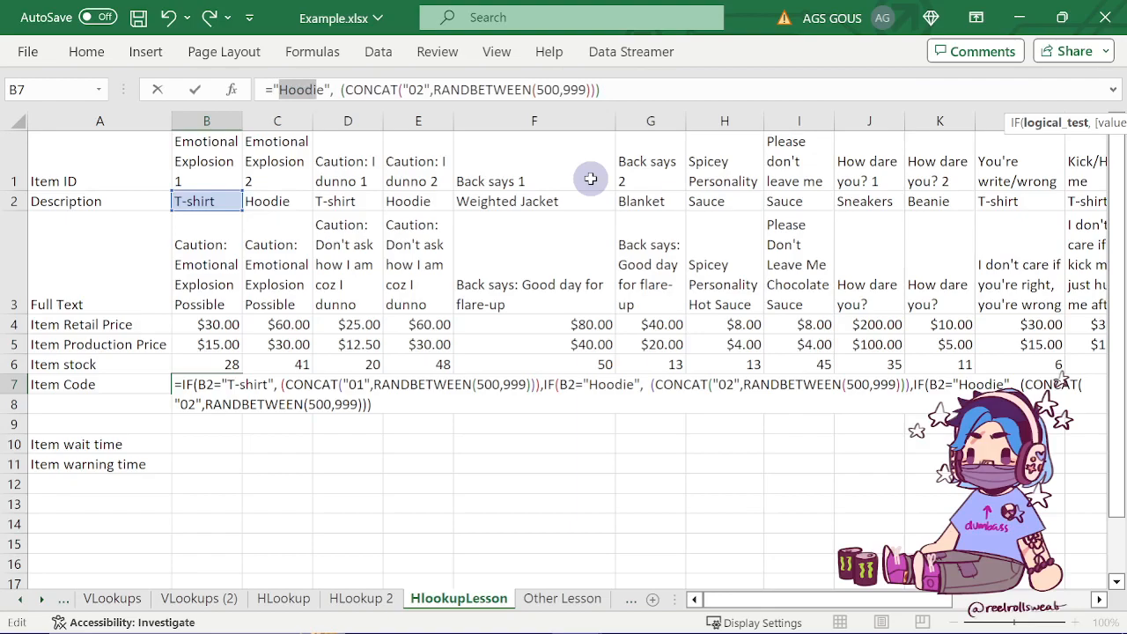
type("Book")
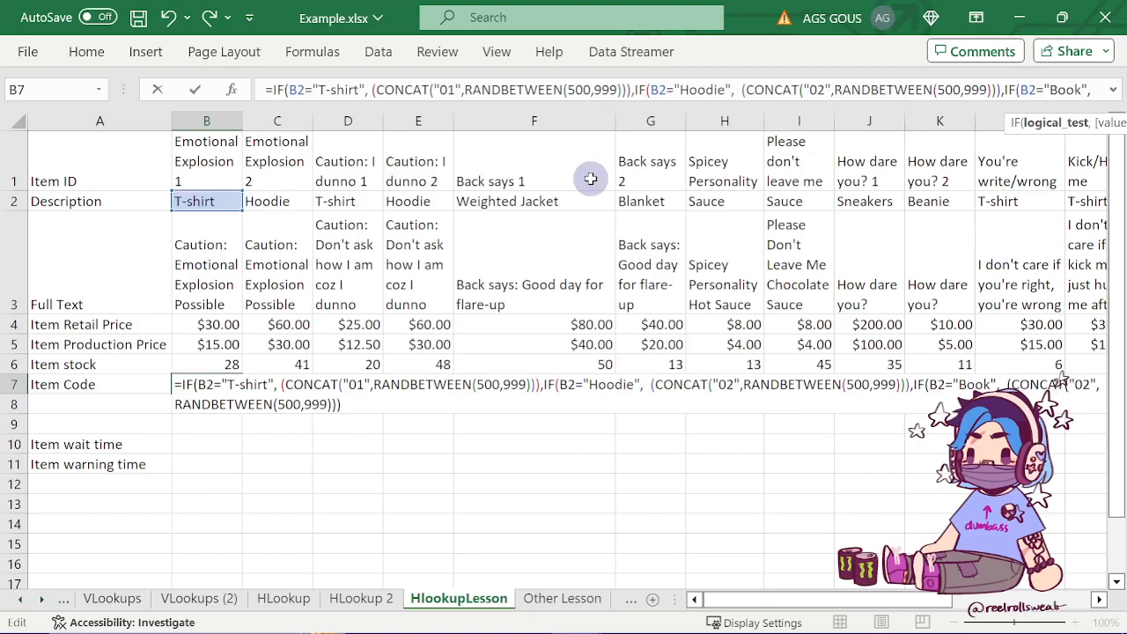
- Change the prefix in the Book clause's CONCAT expression to "04"
key("Right")
key("Right")
key("Right")
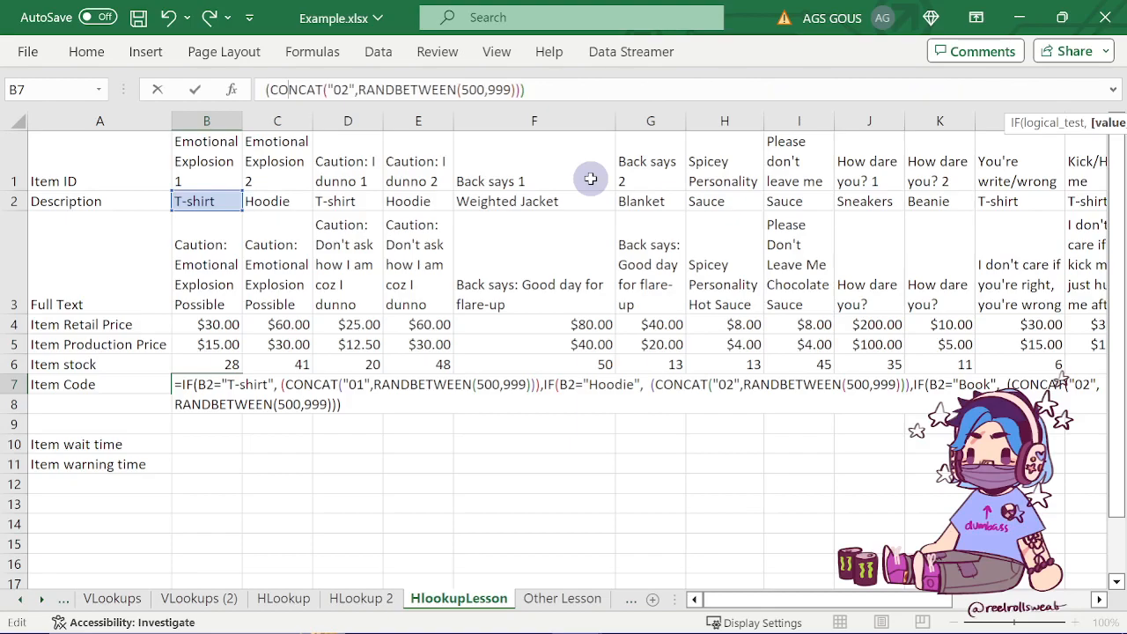
key("Right")
key("BackSpace")
type("4")
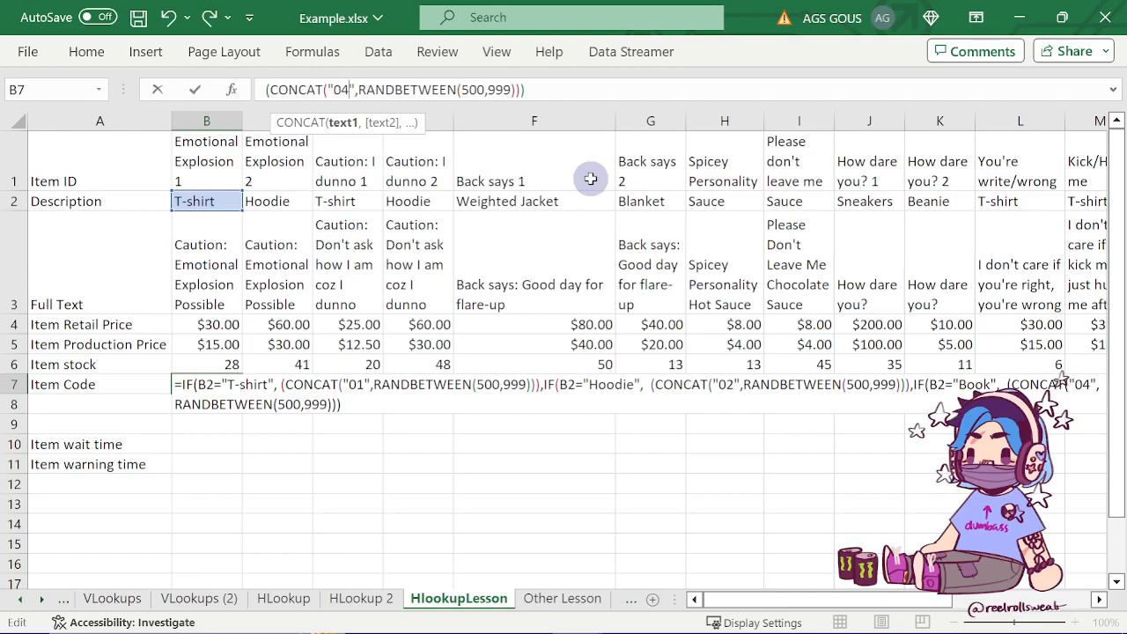
- Add a comma after the Book result and paste the copied Hoodie IF clause as a fourth nested IF
key("Right")
key("Right")
key("Right")
key("Right")
key("Right")
key("Right")
key("Right")
key("Right")
key("Right")
key("Left")
key("Right")
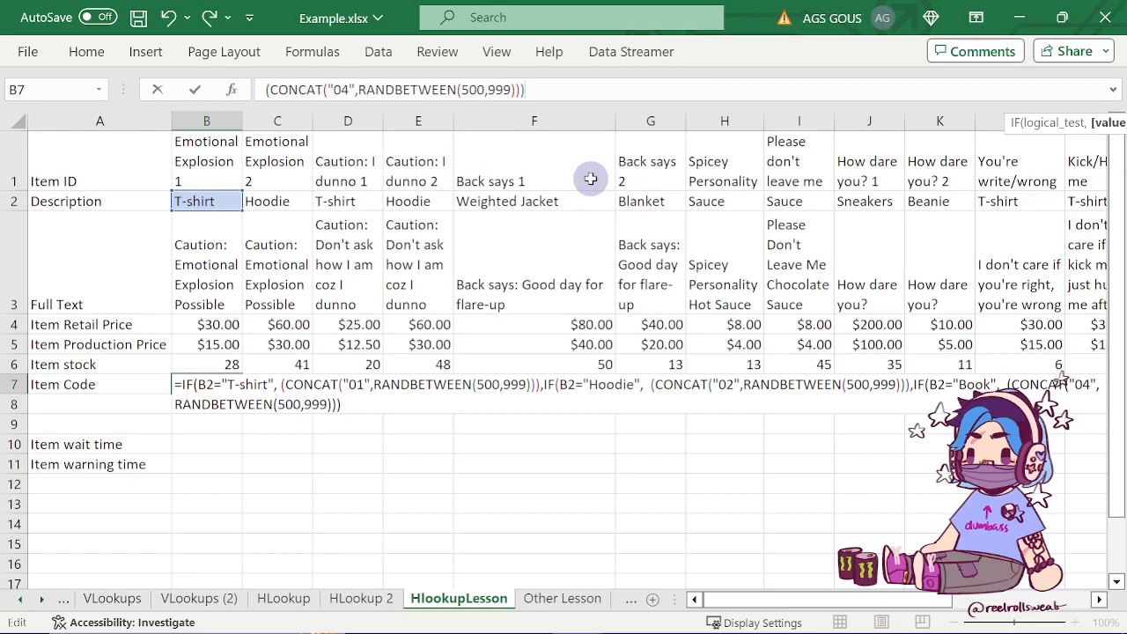
type(",\"")
key("BackSpace")
key("ctrl+v")
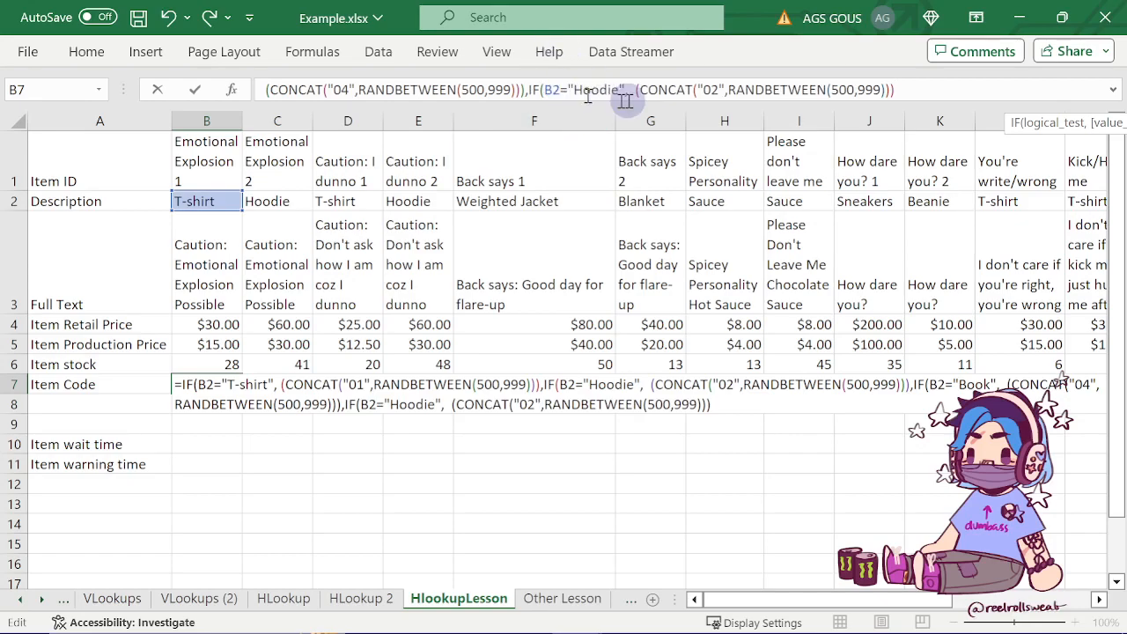
- Replace the logical test of the fourth IF with ISBLANK(B2)
left_click_drag(624, 91, 543, 91)
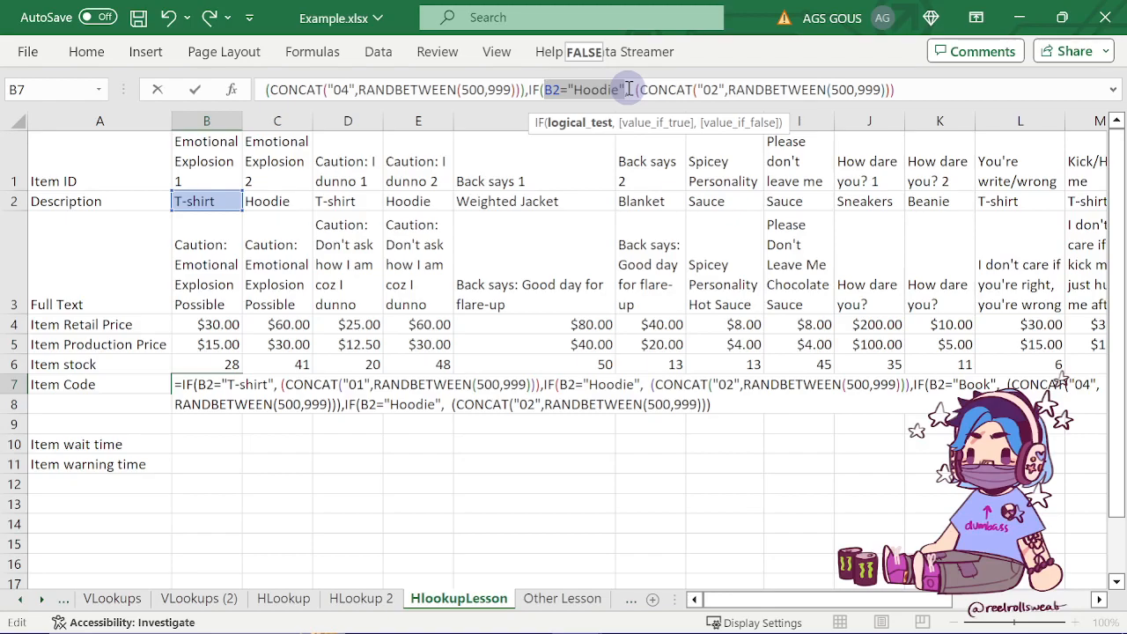
type("ISB")
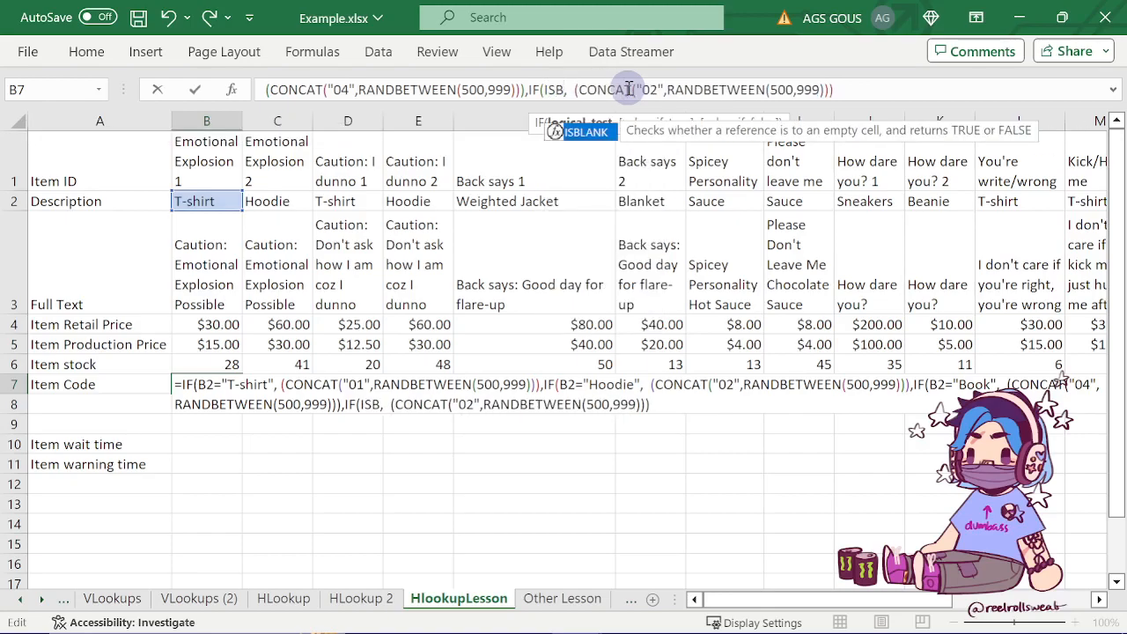
key("Tab")
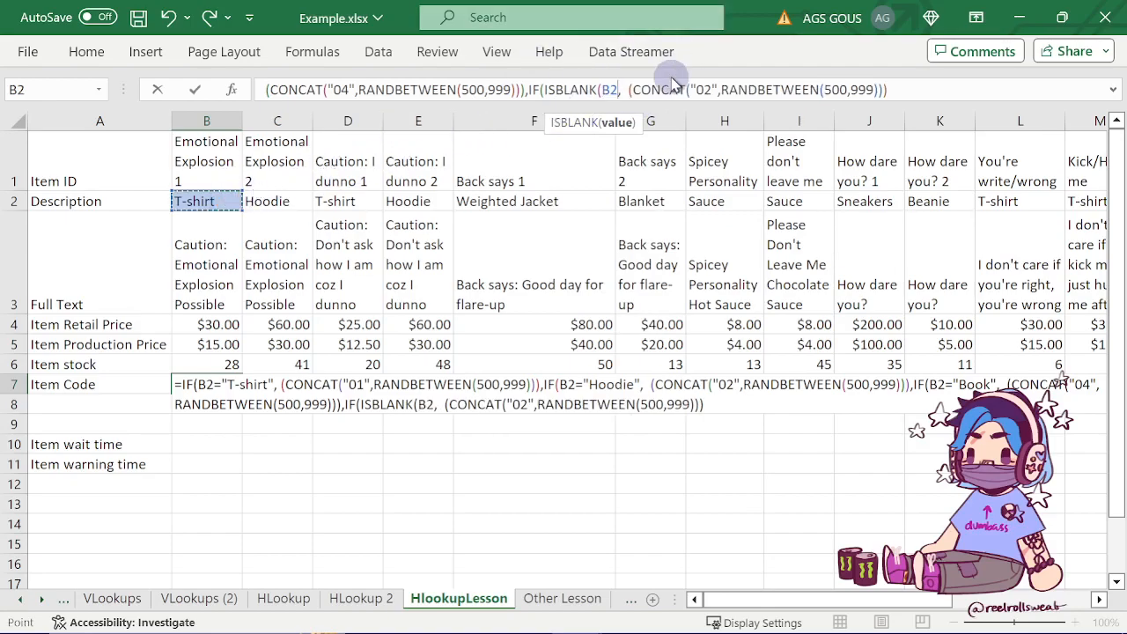
type(")")
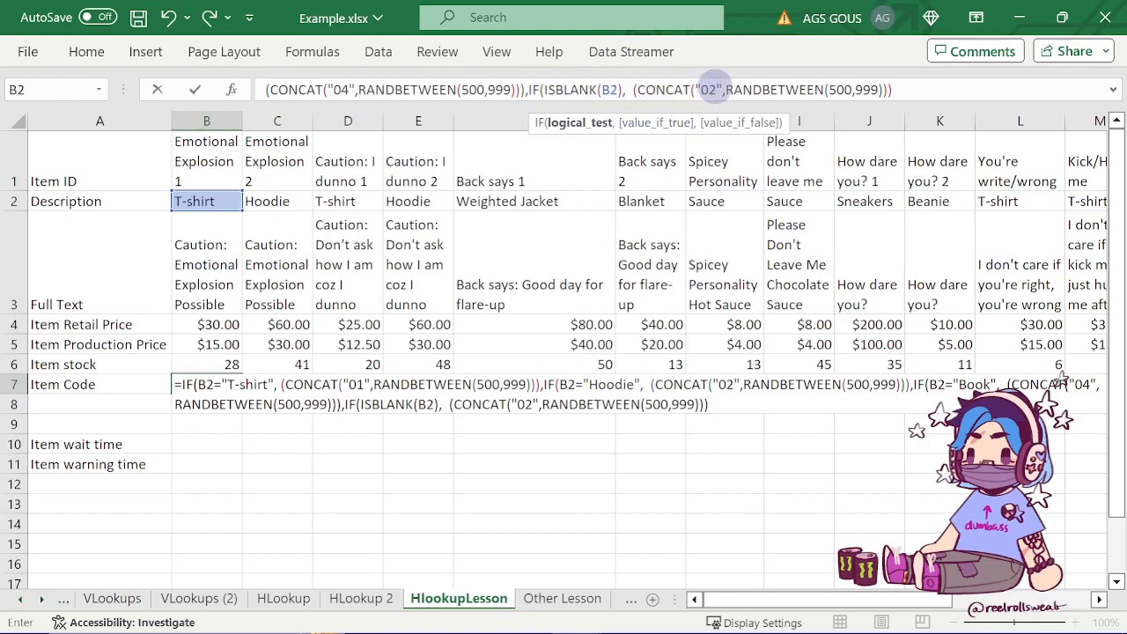
- Set the prefix in the ISBLANK clause's result to "05" and add "Waiting" as its value if false
left_click(717, 90)
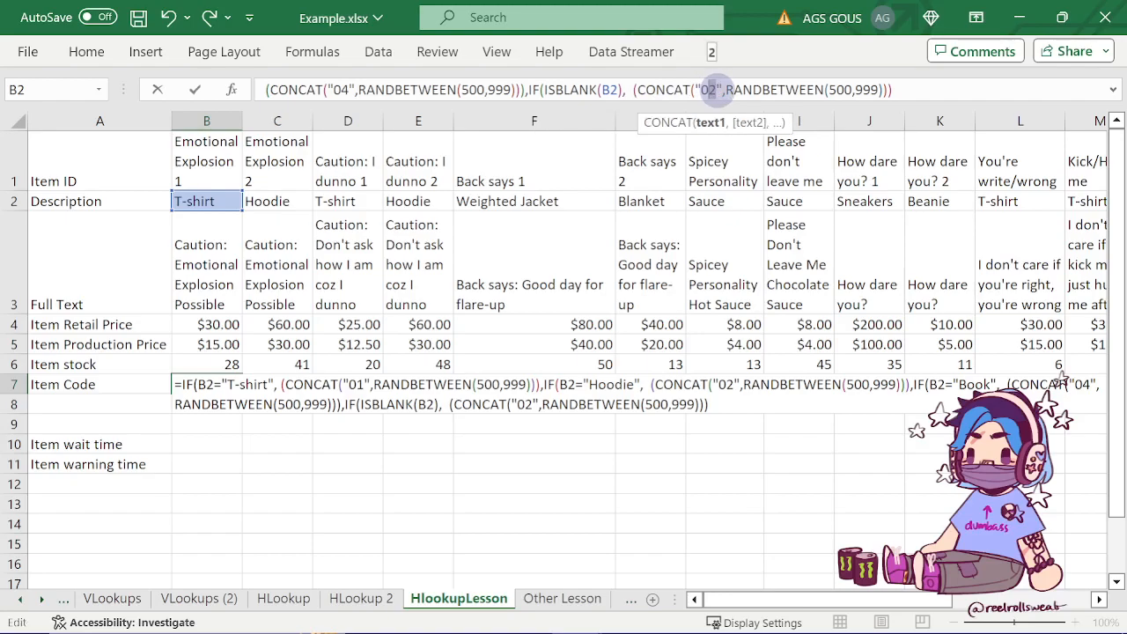
type("5")
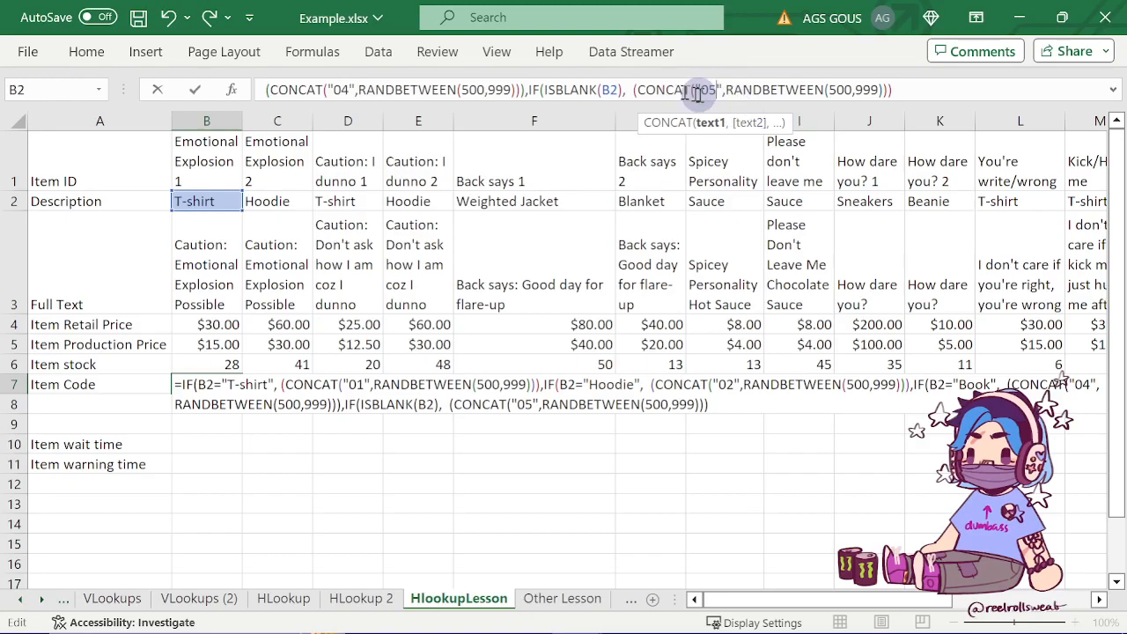
left_click(911, 92)
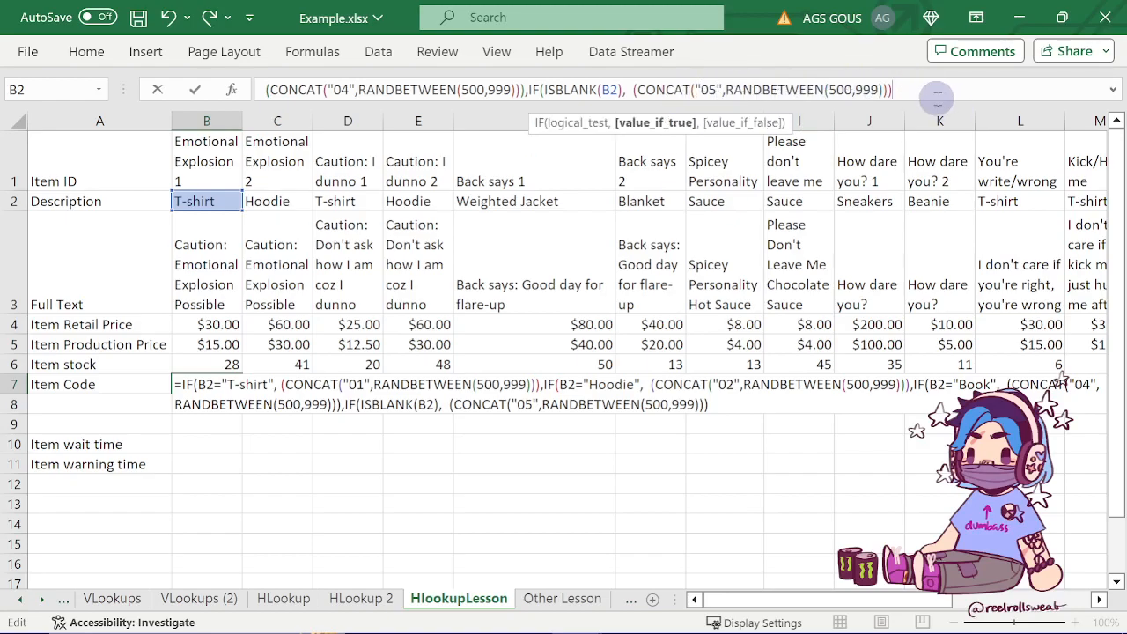
left_click(932, 89)
type(",\"Waiting")
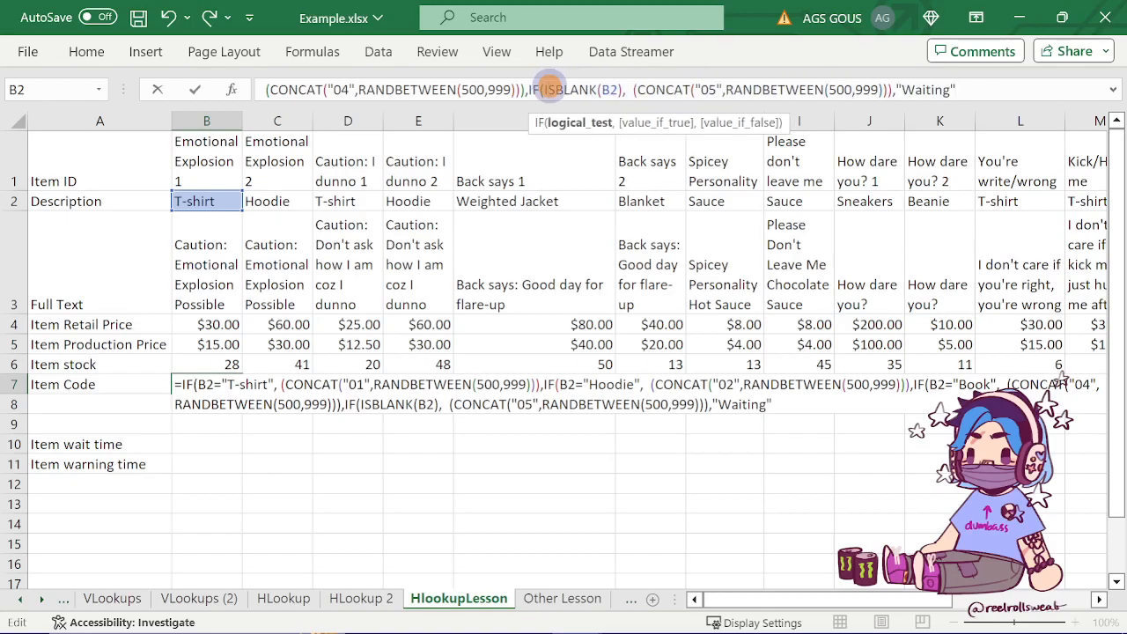
- Enter the finished formula in B7 and accept the suggested correction that adds the missing closing parentheses
left_click(608, 89)
double_click(608, 89)
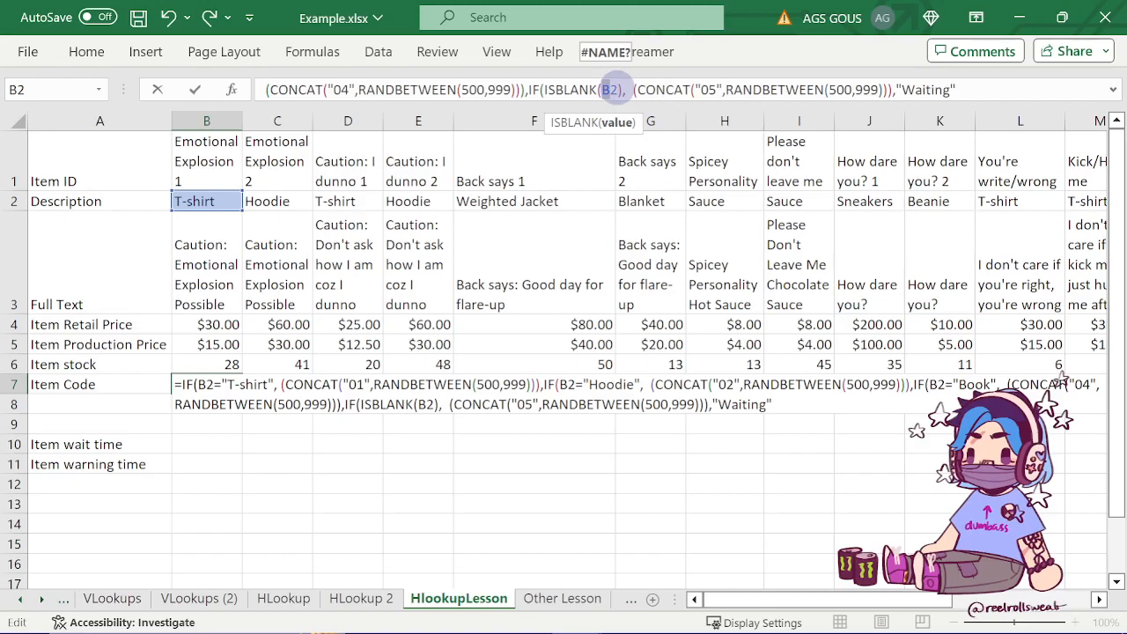
key("Return")
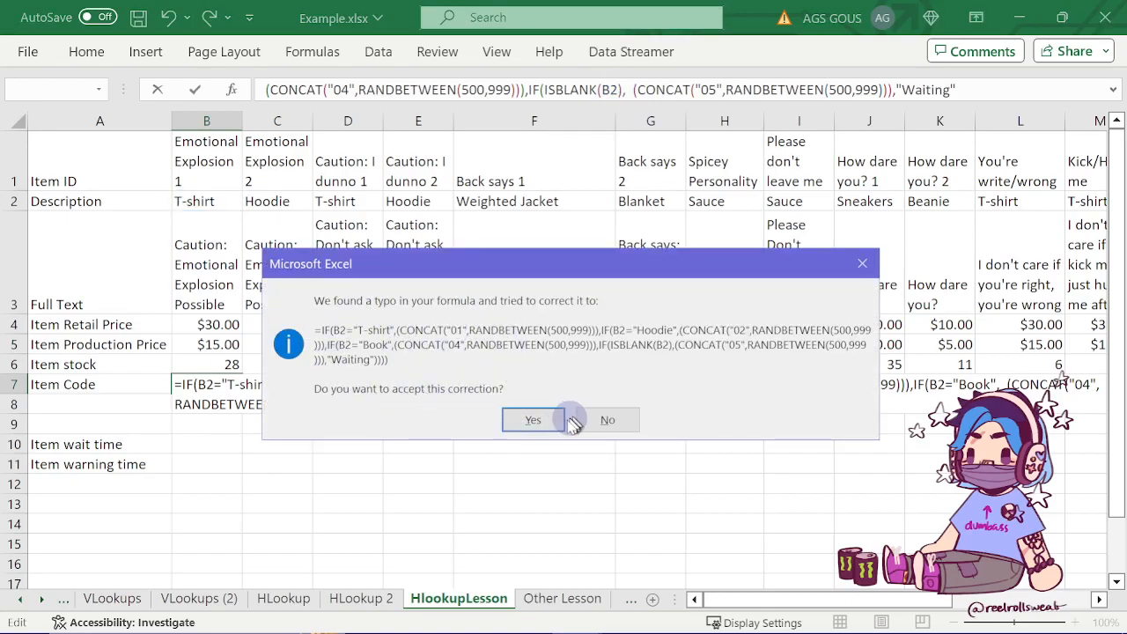
left_click(534, 421)
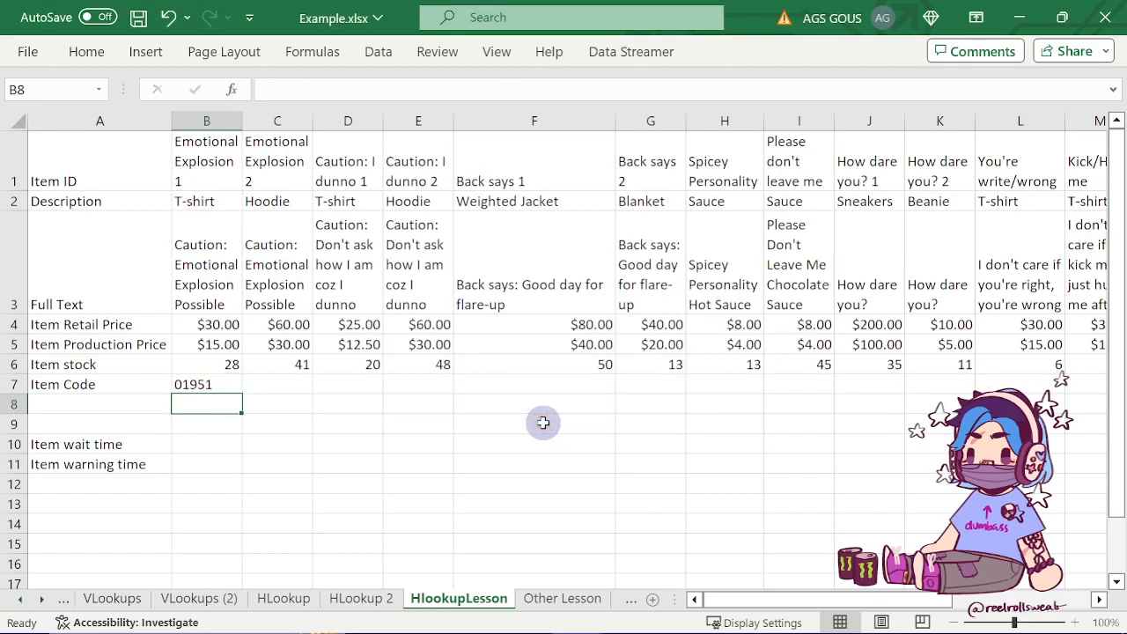
- Fill the item code formula from B7 across row 7 through column H
left_click(227, 385)
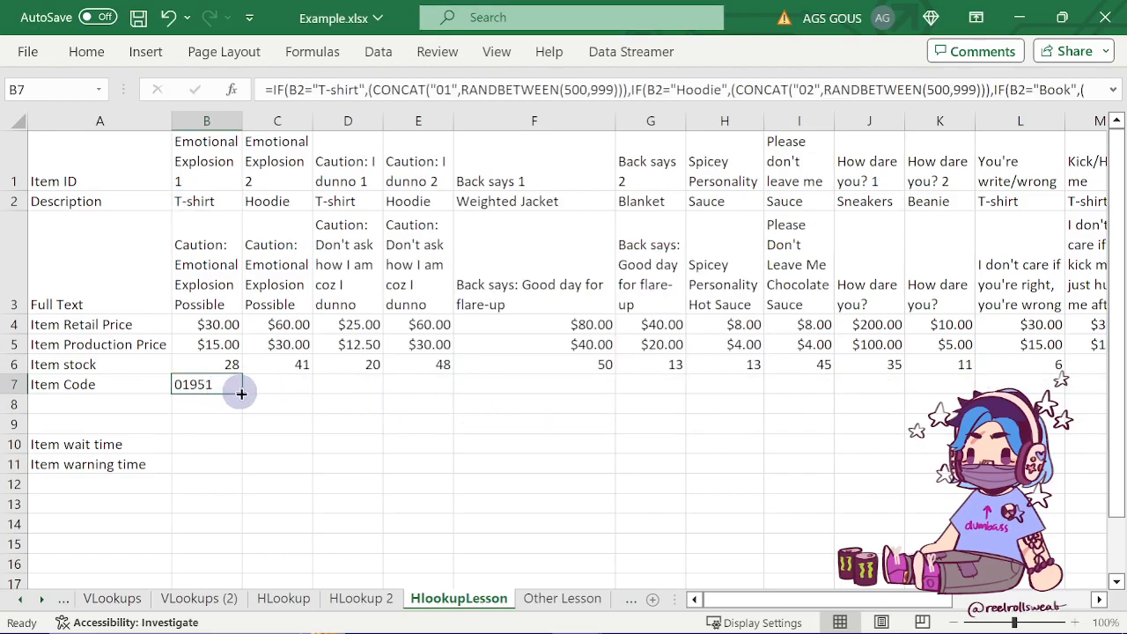
left_click_drag(242, 394, 619, 394)
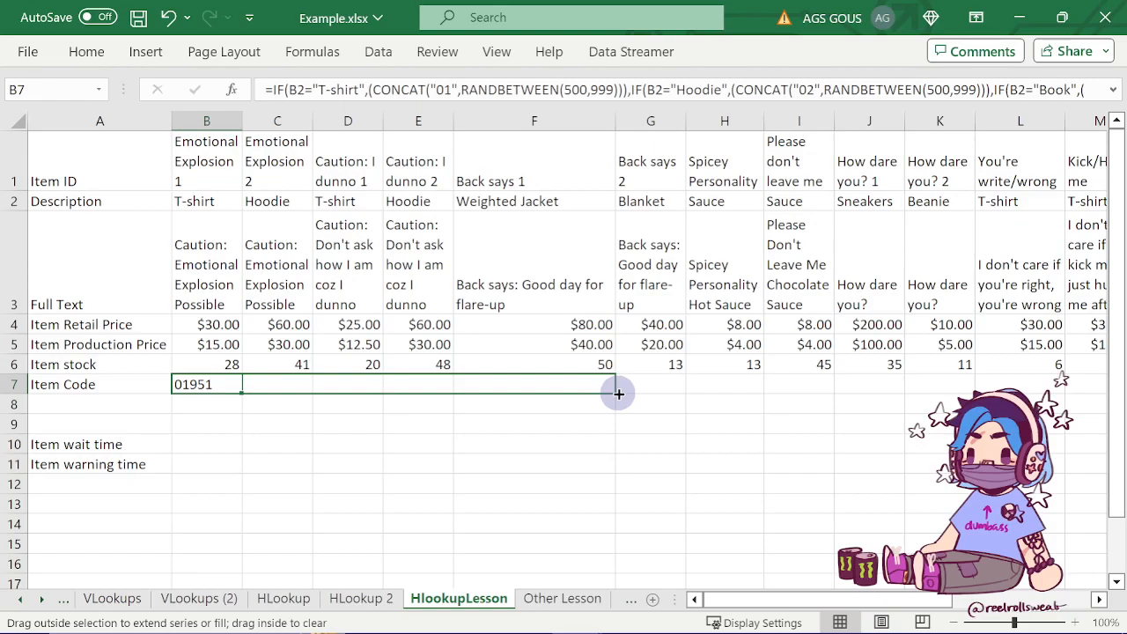
left_click_drag(619, 394, 619, 394)
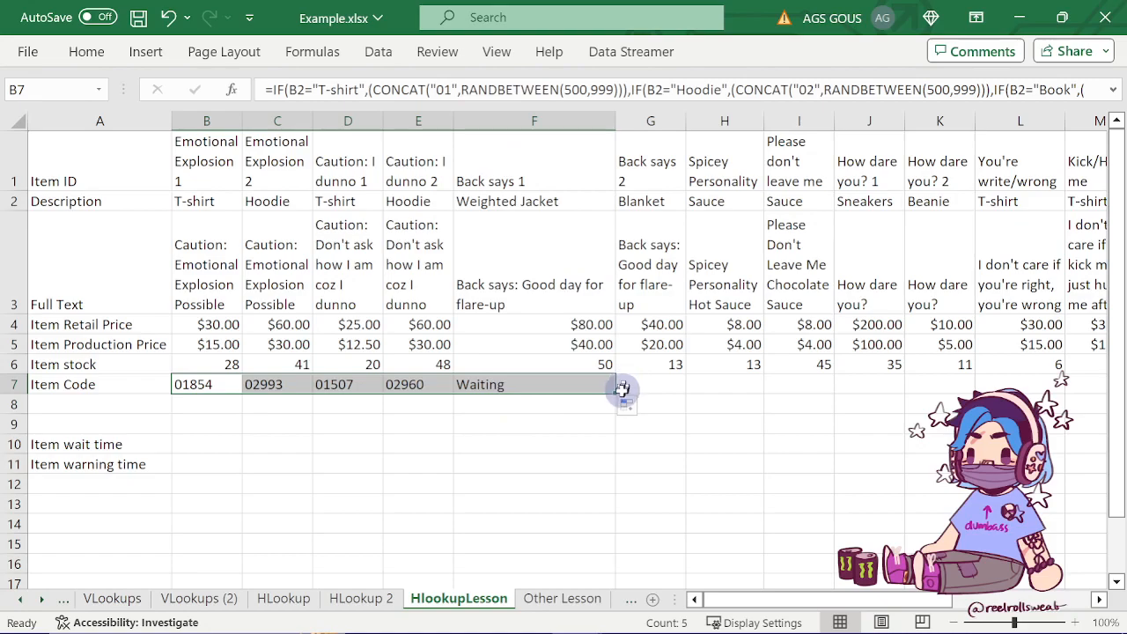
left_click_drag(618, 395, 757, 387)
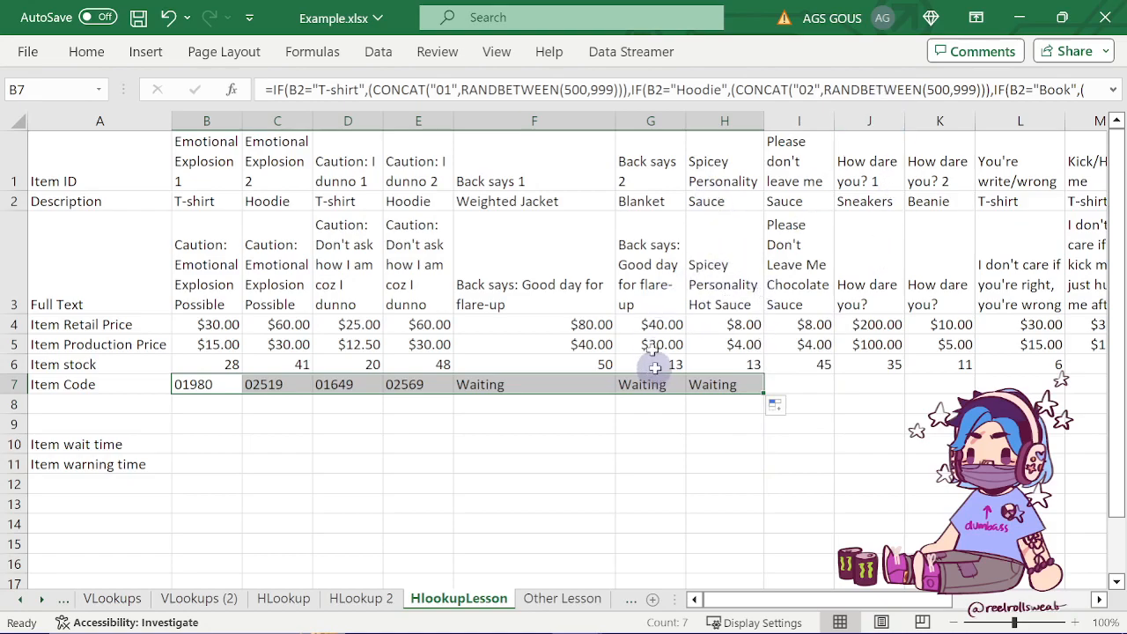
- Change ISBLANK(B2) to ISNOTBLANK(B2) in the fourth IF of the B7 formula and enter it
left_click(747, 89)
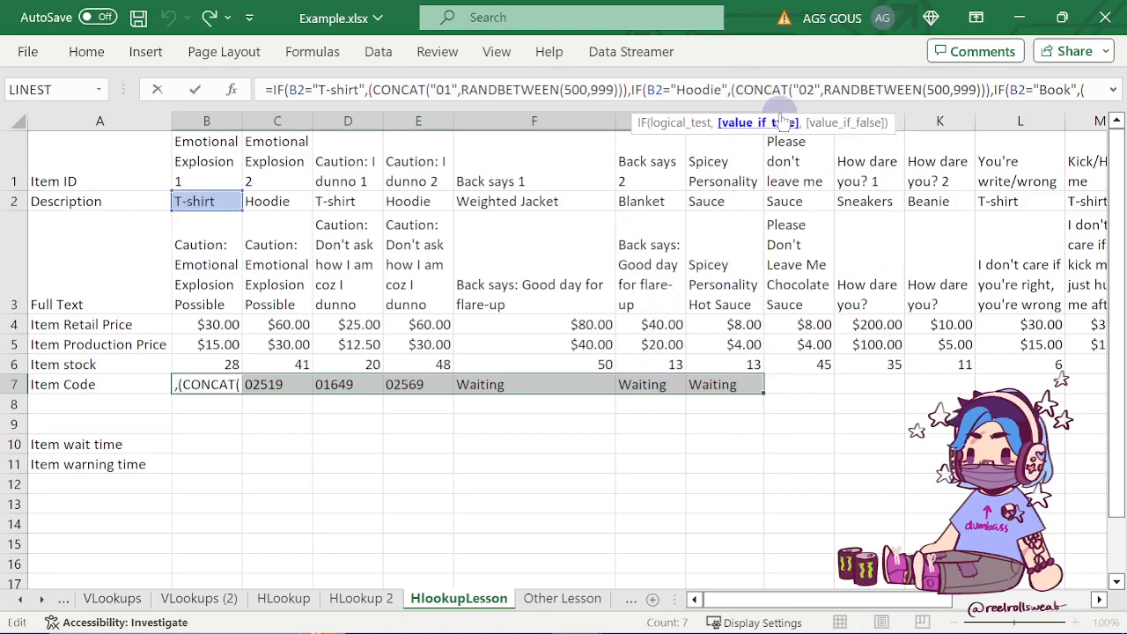
key("Right")
key("Right")
key("Right")
key("Right")
key("Right")
key("Right")
key("Right")
key("Right")
key("Right")
key("Right")
key("Right")
key("Right")
key("Right")
key("Right")
key("Right")
key("Right")
key("Right")
key("Right")
key("Right")
key("Right")
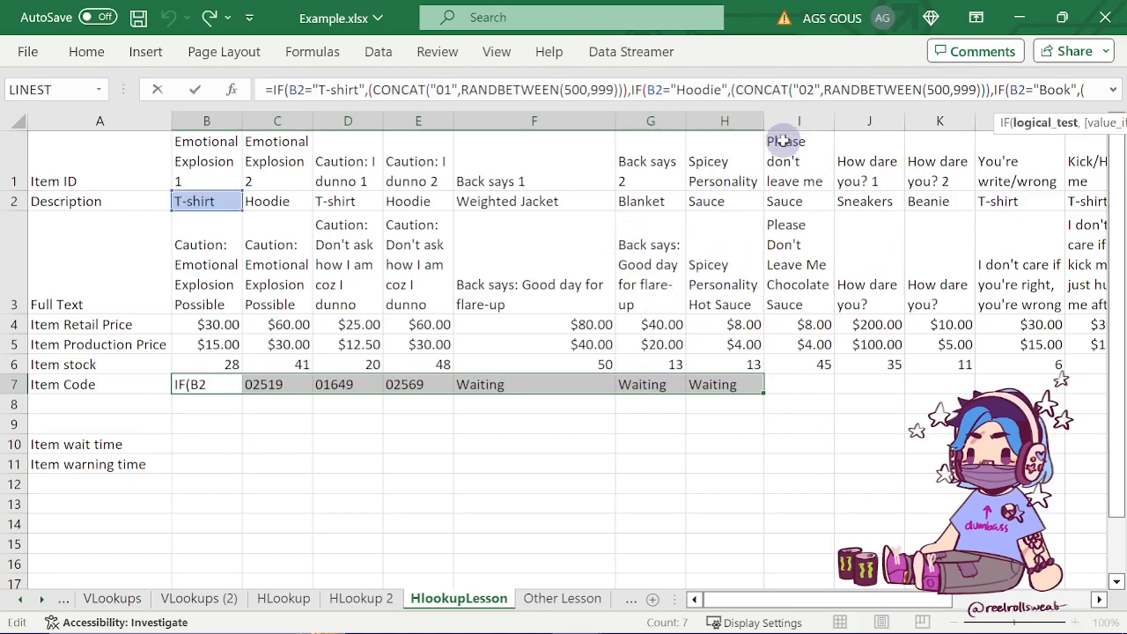
key("Right")
key("Right")
key("Right")
key("Right")
key("Right")
key("Right")
key("Right")
key("Right")
key("Right")
key("Right")
key("Right")
key("Right")
key("Right")
key("Right")
key("Right")
key("Right")
key("Right")
key("Right")
key("Right")
key("Right")
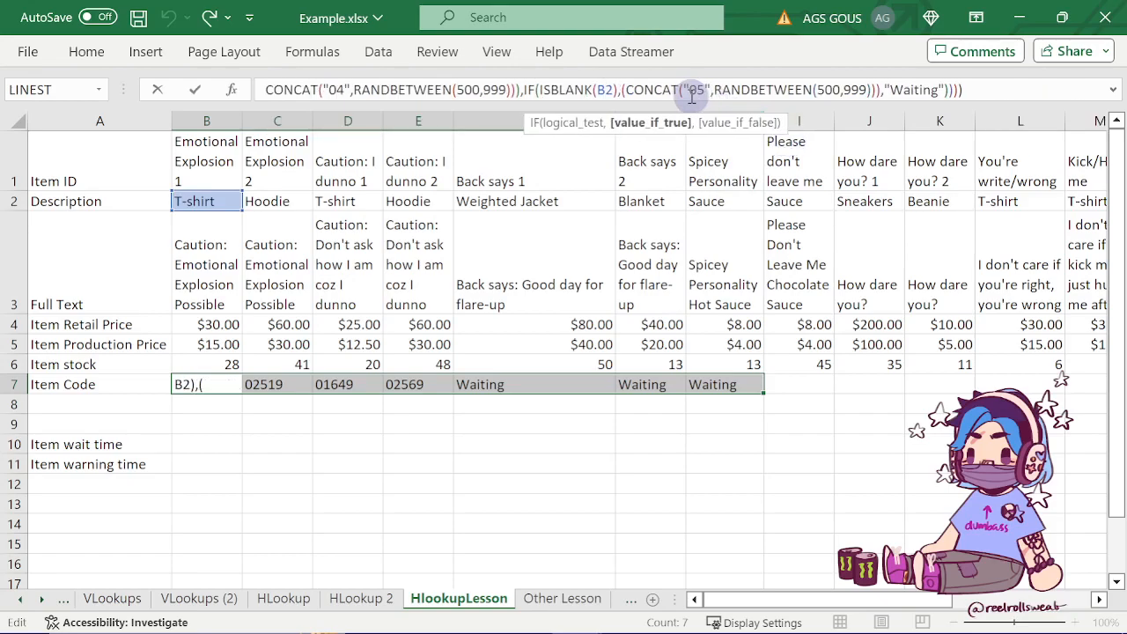
key("Right")
key("Right")
key("Right")
key("Right")
key("Right")
key("Right")
key("Right")
key("Right")
key("Right")
key("Right")
key("Right")
key("Right")
key("Right")
key("Right")
key("Right")
key("Right")
key("Right")
key("Right")
key("Right")
key("Right")
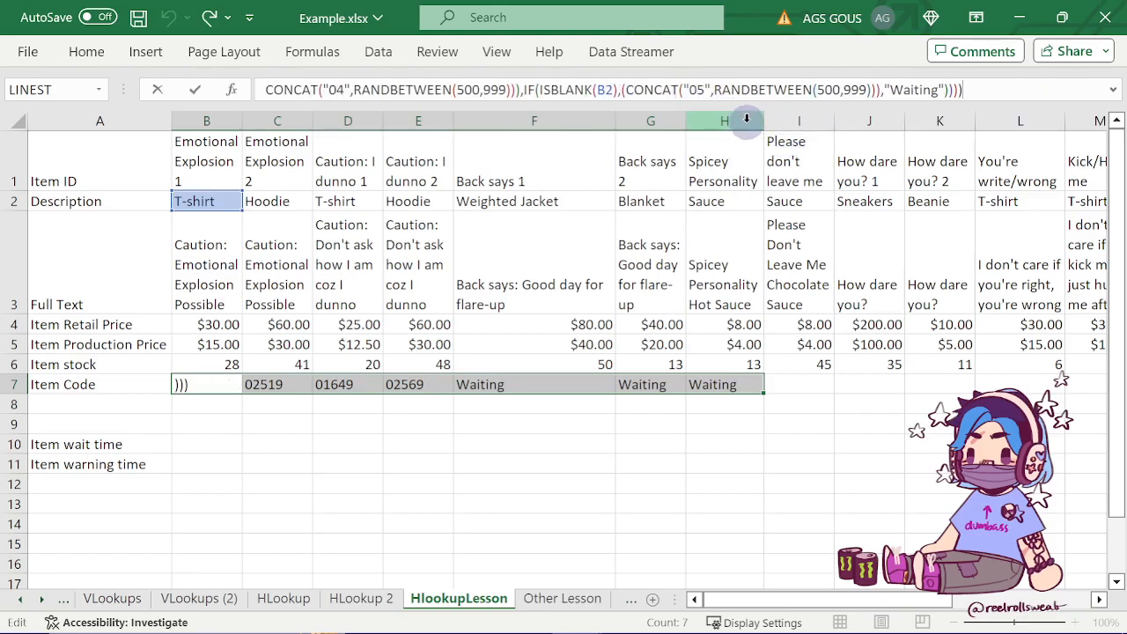
key("Left")
key("Left")
key("Left")
key("Left")
key("Left")
key("Left")
key("Left")
key("Left")
key("Left")
key("Left")
key("Left")
key("Left")
key("Left")
key("Left")
key("Left")
key("Left")
key("Left")
key("Left")
key("Left")
key("Left")
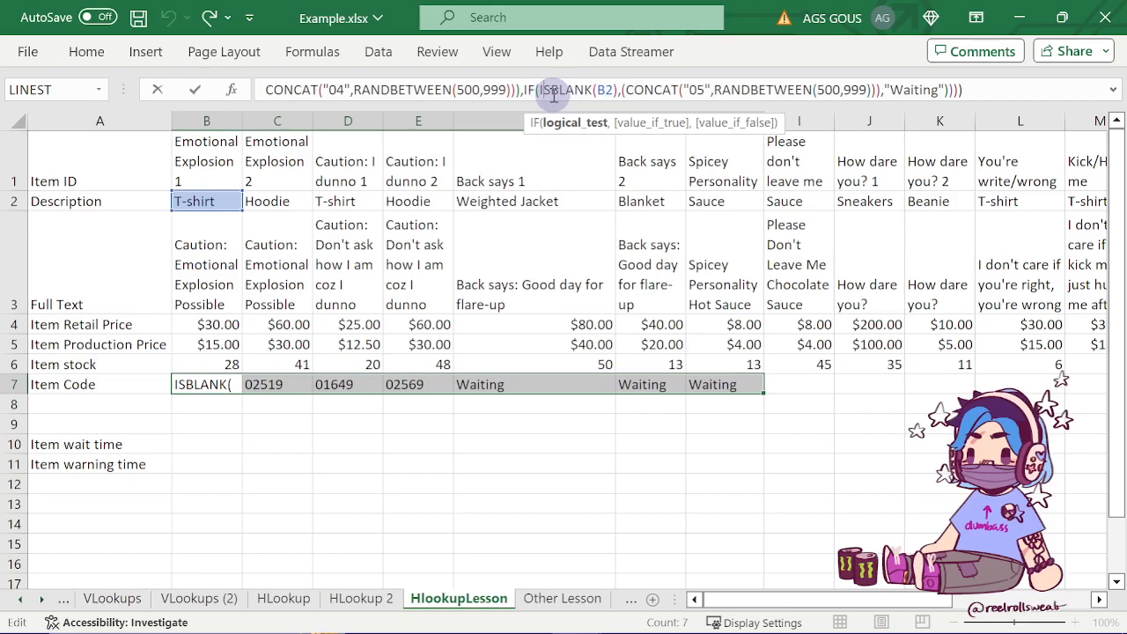
type("NOT")
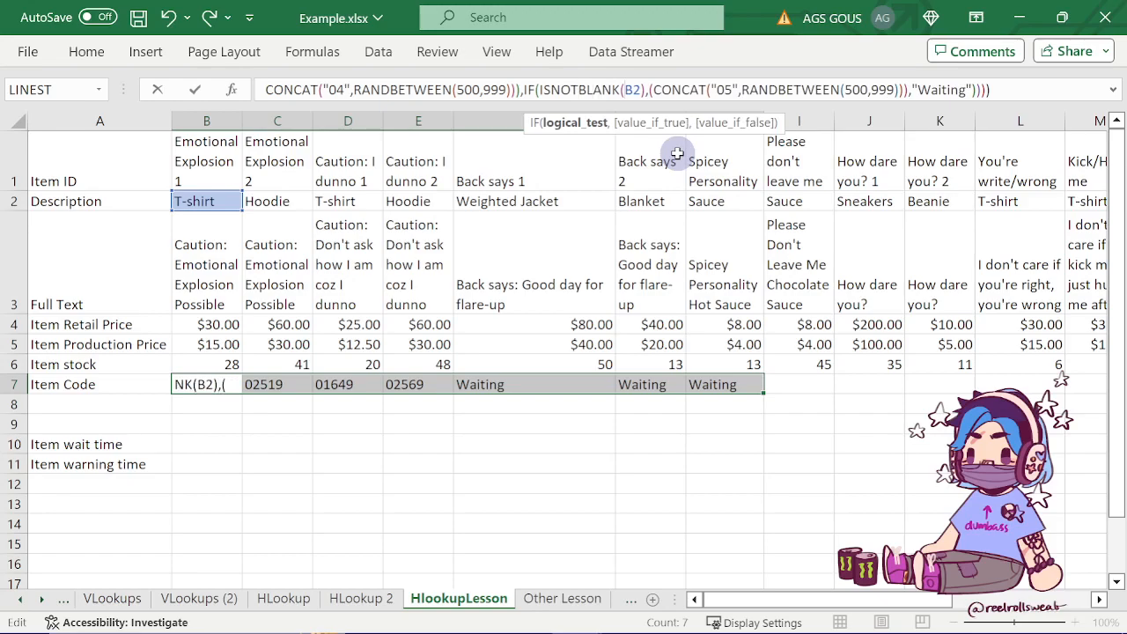
key("Return")
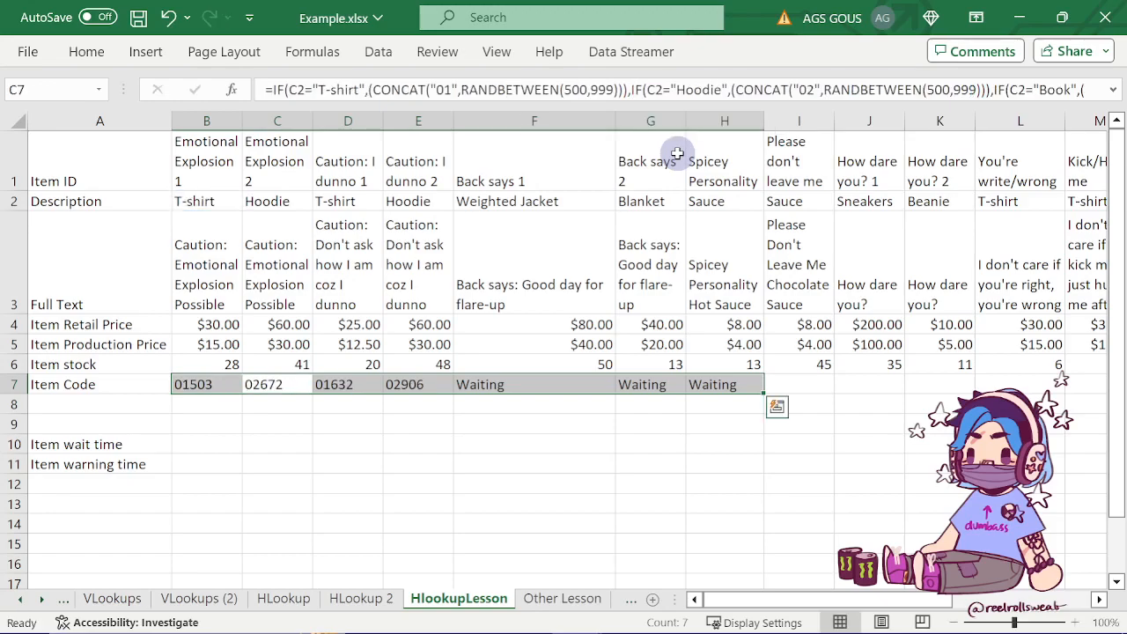
- Reopen the B7 formula and check the ISNOTBLANK test and its "05" result in the fourth IF
key("Left")
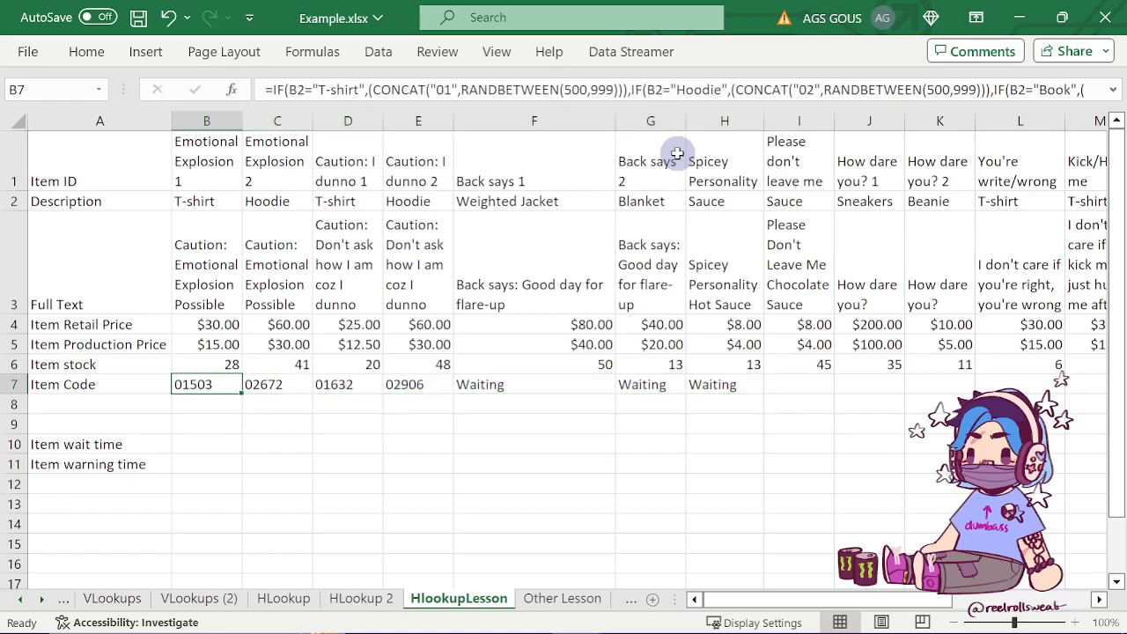
left_click(700, 89)
key("Right")
key("Right")
key("Right")
key("Right")
key("Right")
key("Right")
key("Right")
key("Right")
key("Right")
key("Right")
key("Right")
key("Right")
key("Right")
key("Right")
key("Right")
key("Right")
key("Right")
key("Right")
key("Right")
key("Right")
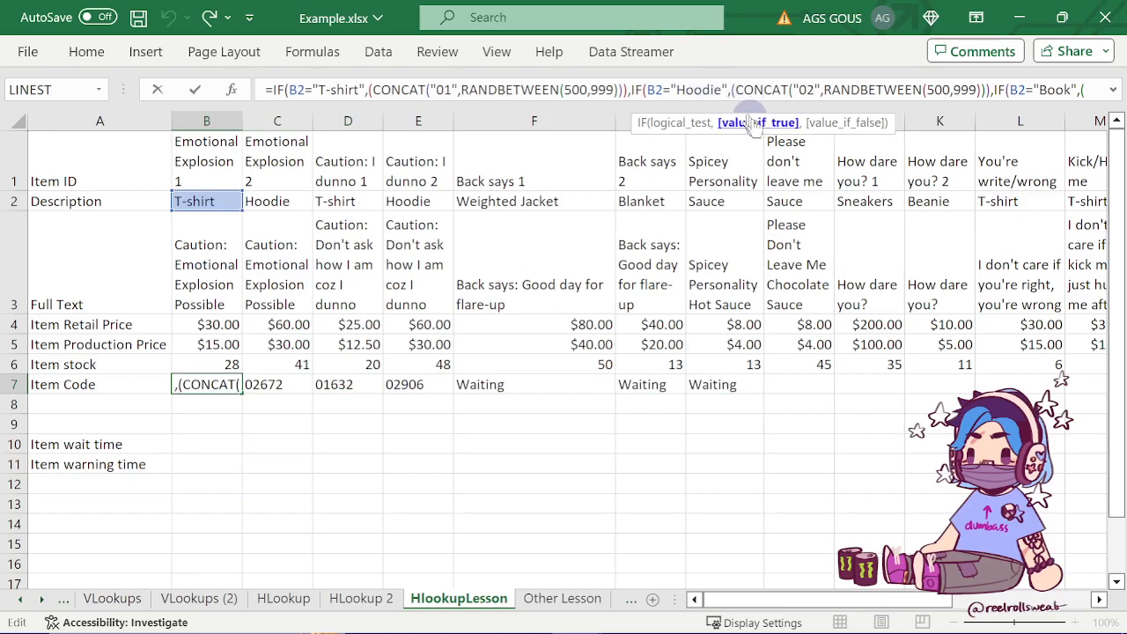
key("Right")
key("Right")
key("Right")
key("Right")
key("Right")
key("Right")
key("Right")
key("Right")
key("Right")
key("Right")
key("Right")
key("Right")
key("Right")
key("Right")
key("Right")
key("Right")
key("Right")
key("Right")
key("Right")
key("Right")
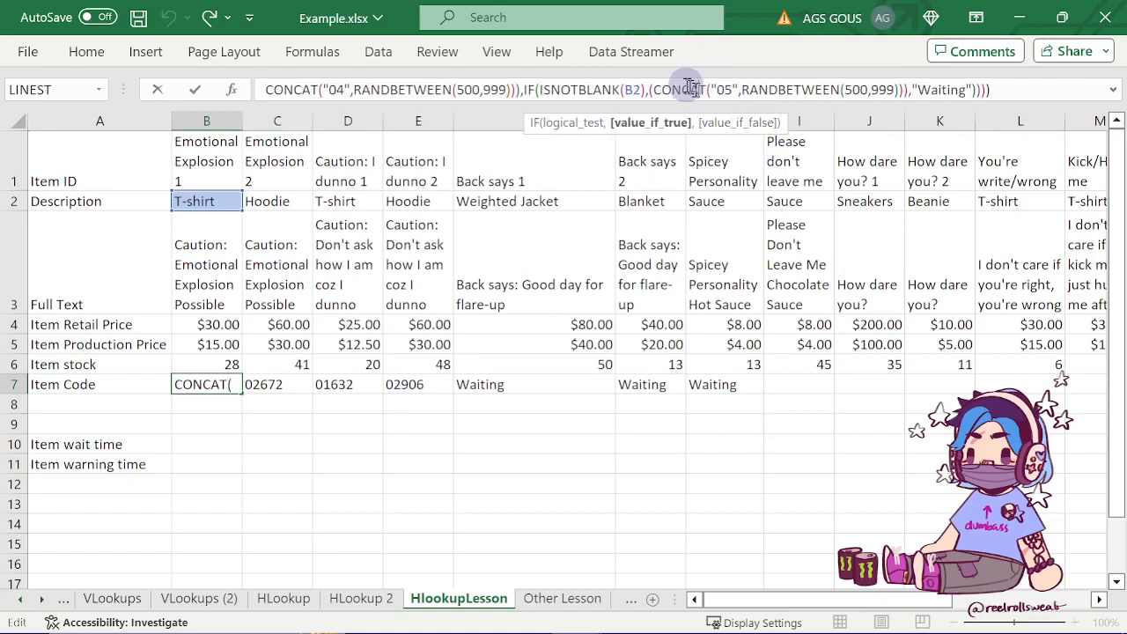
left_click(581, 85)
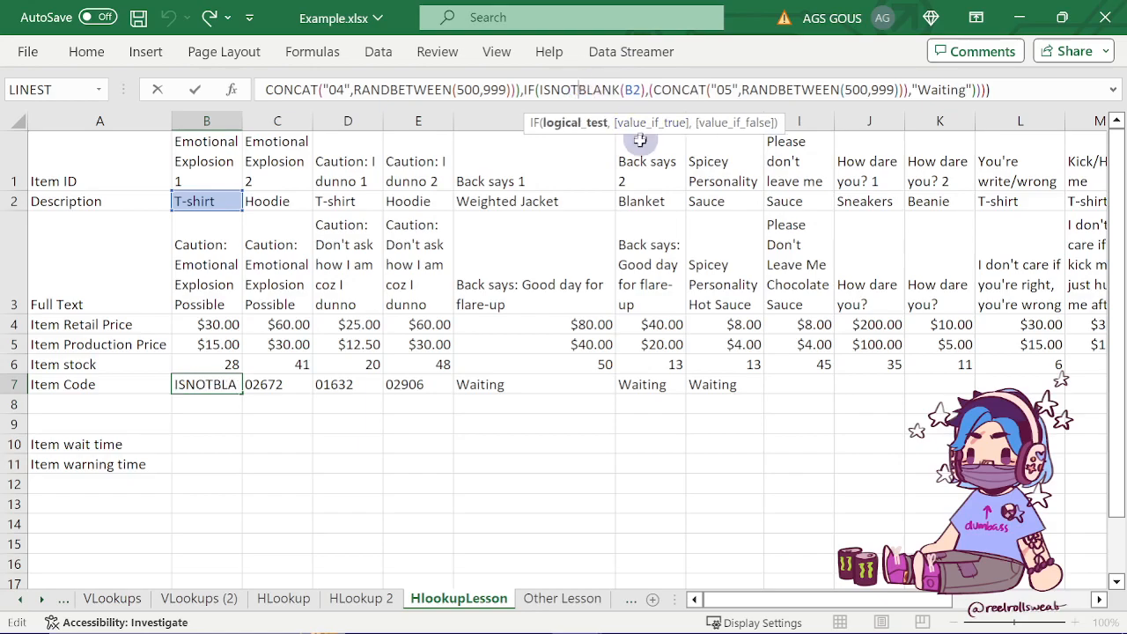
key("Return")
- Fill the revised item code formula from B7 across row 7 through column H
left_click(204, 383)
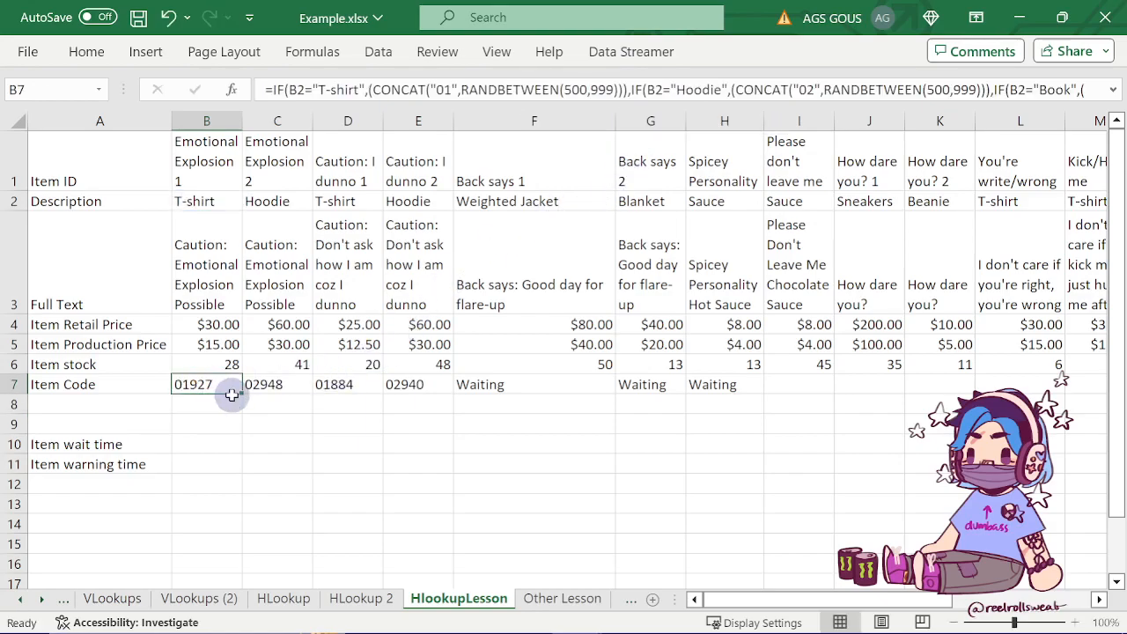
left_click_drag(236, 392, 782, 412)
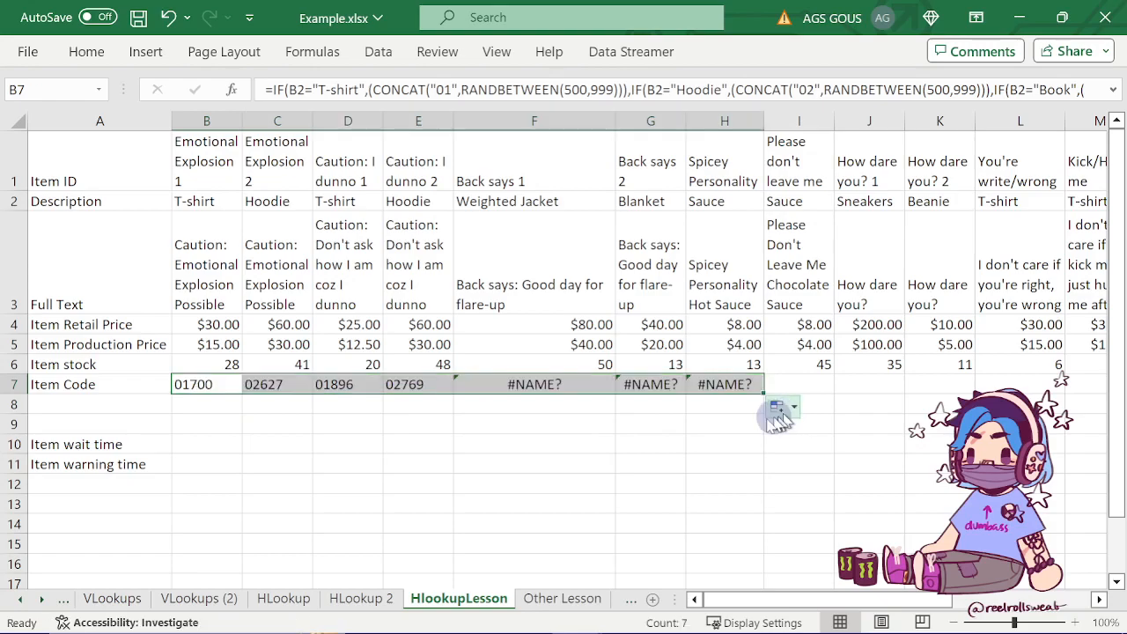
- Trace the error in F7 by evaluating its formula stage by stage to the end, and restart the evaluation
left_click(559, 384)
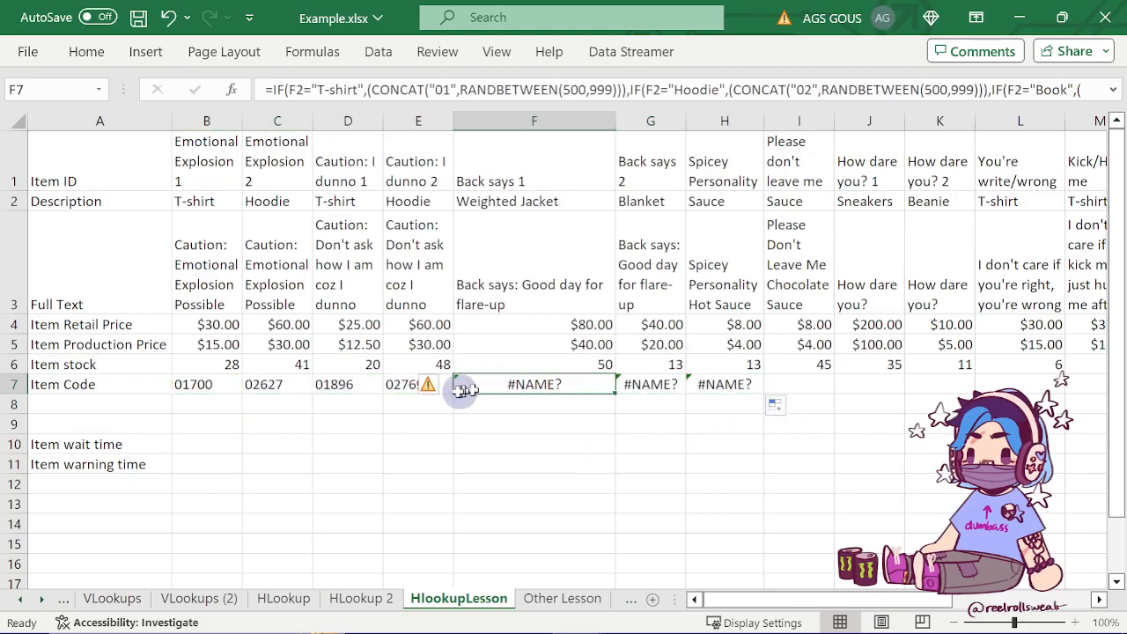
left_click(438, 392)
left_click(520, 462)
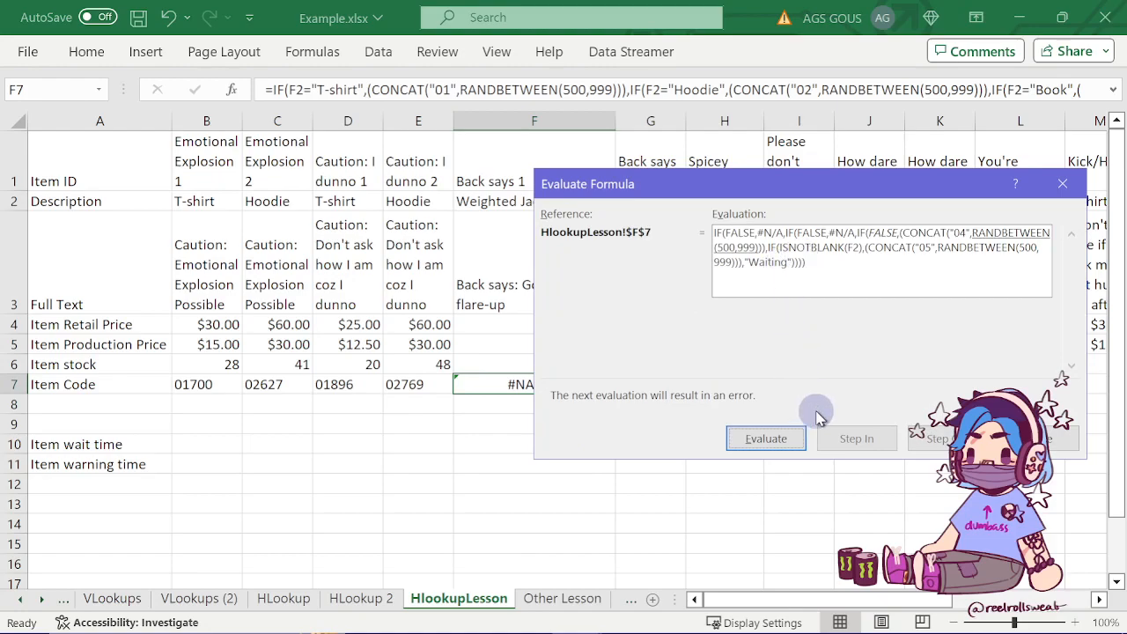
left_click(795, 438)
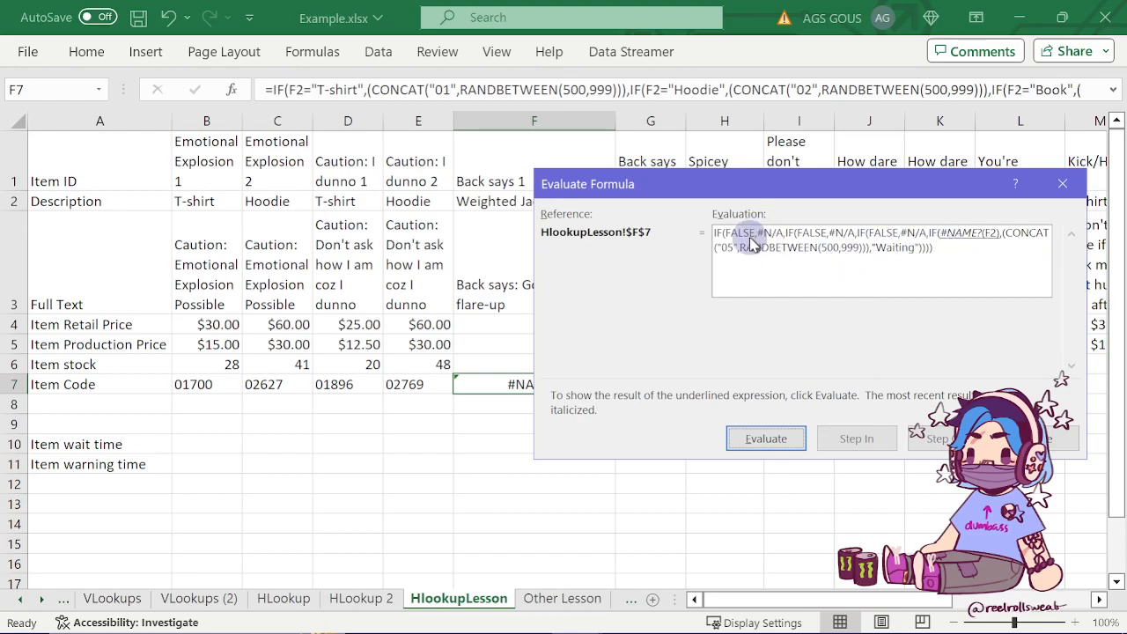
left_click(759, 441)
left_click(759, 444)
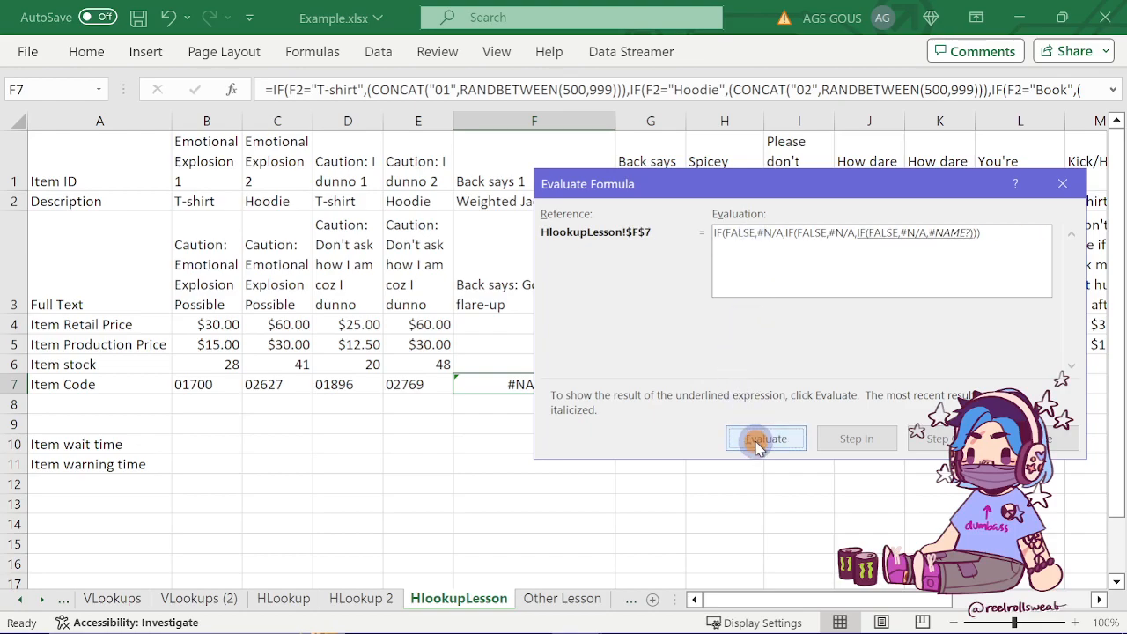
left_click(760, 440)
left_click(761, 441)
left_click(761, 440)
left_click(761, 443)
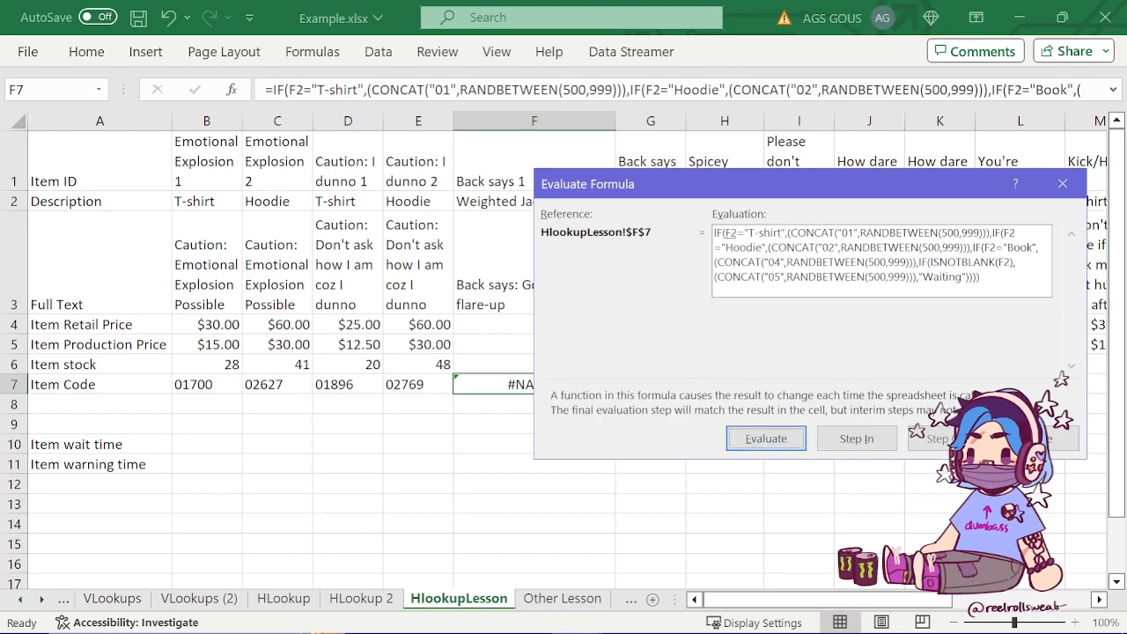
- Evaluate F7's T-shirt, Hoodie and Book tests again up to the ISNOTBLANK test, and close the evaluation
left_click(765, 443)
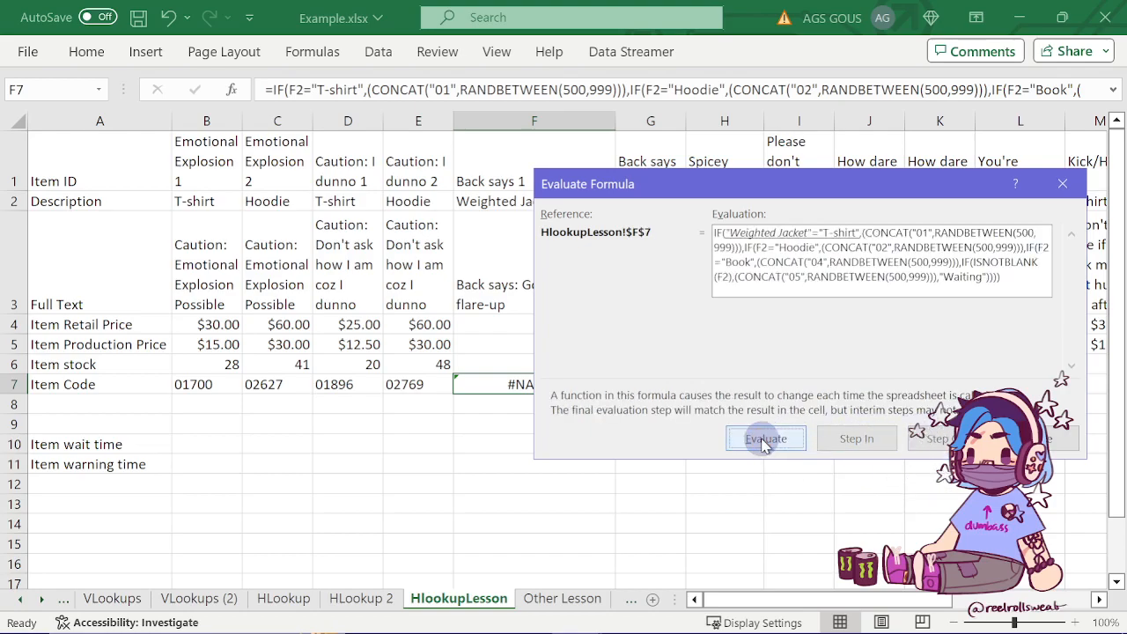
left_click(764, 443)
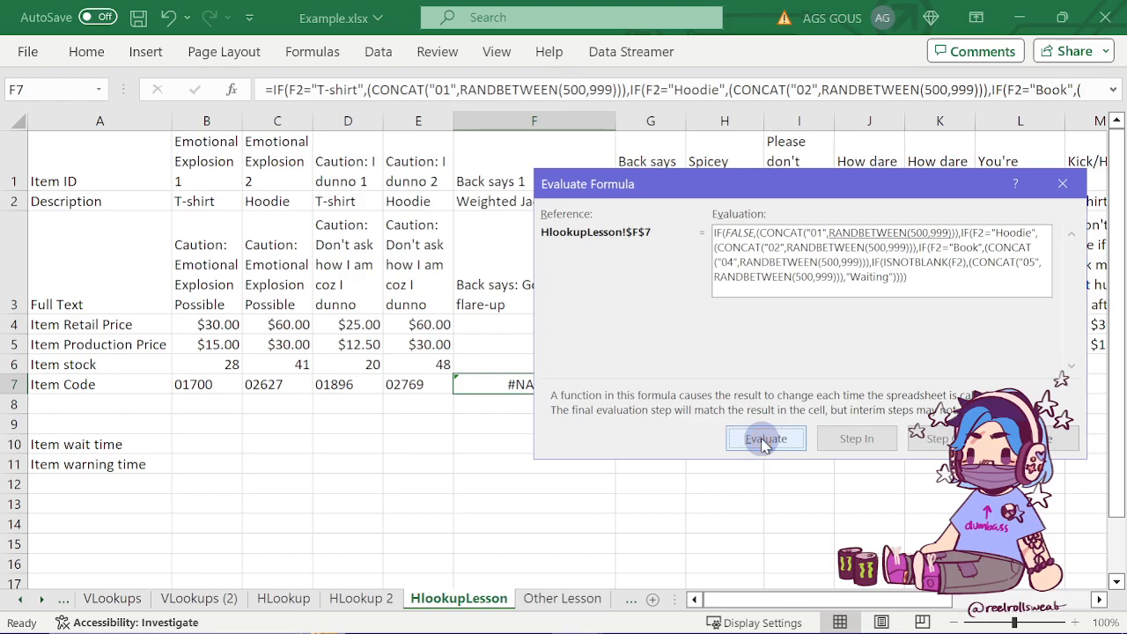
left_click(764, 443)
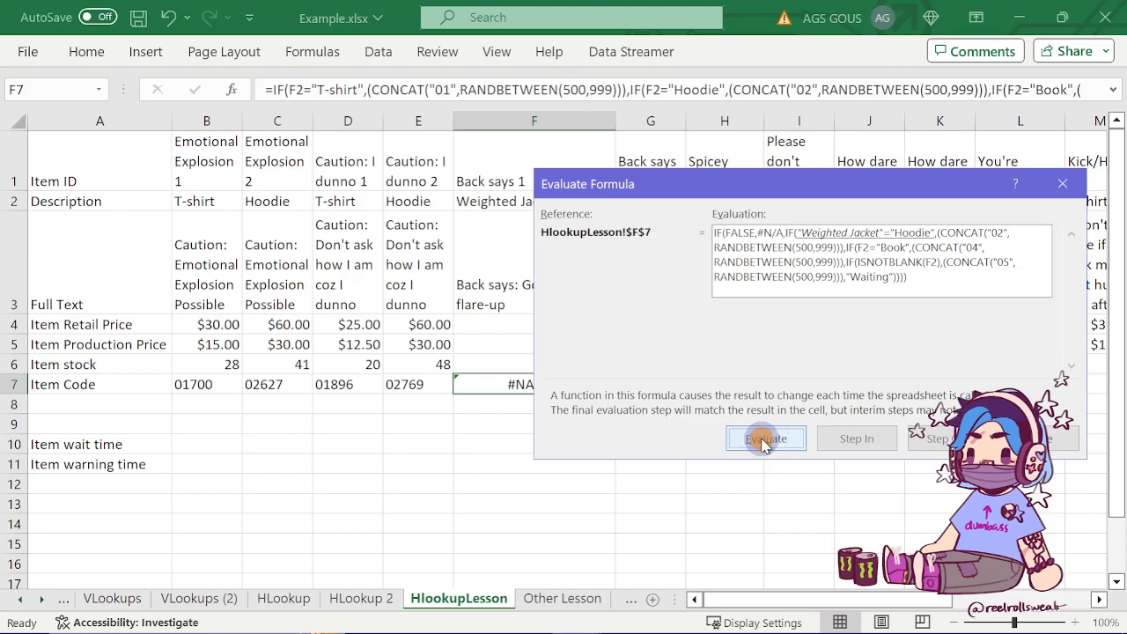
left_click(764, 443)
left_click(764, 443)
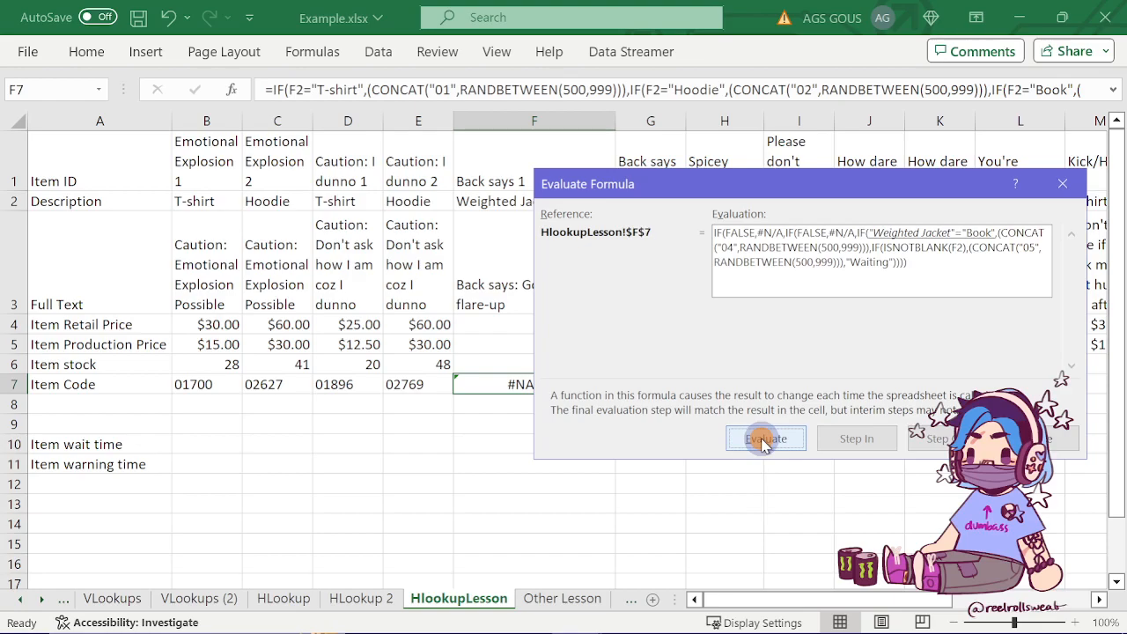
left_click(764, 443)
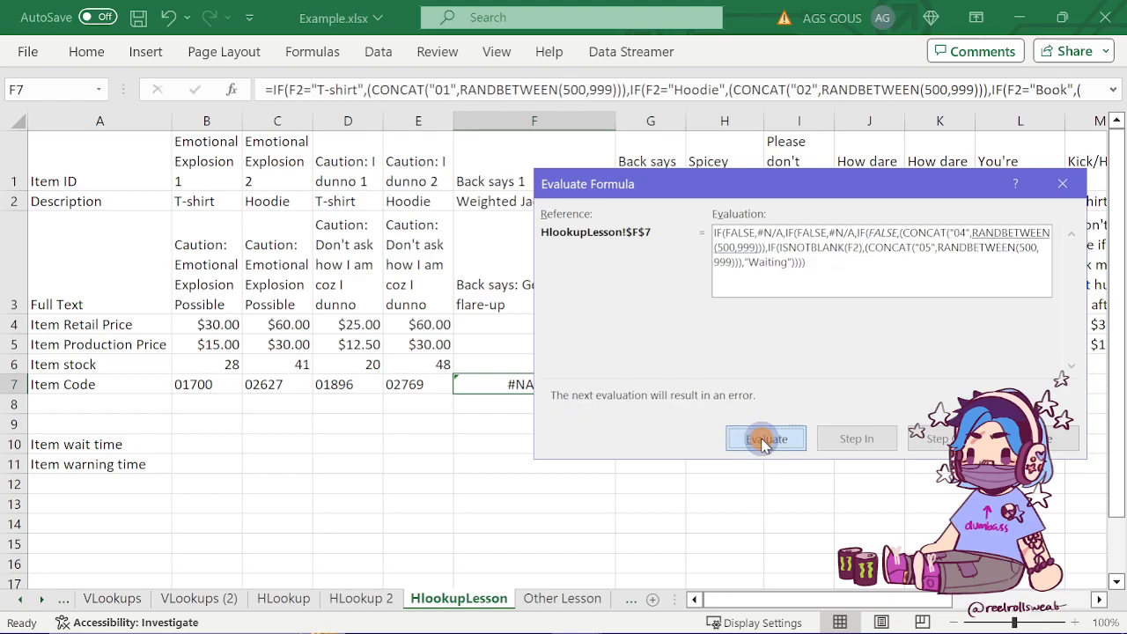
left_click(765, 443)
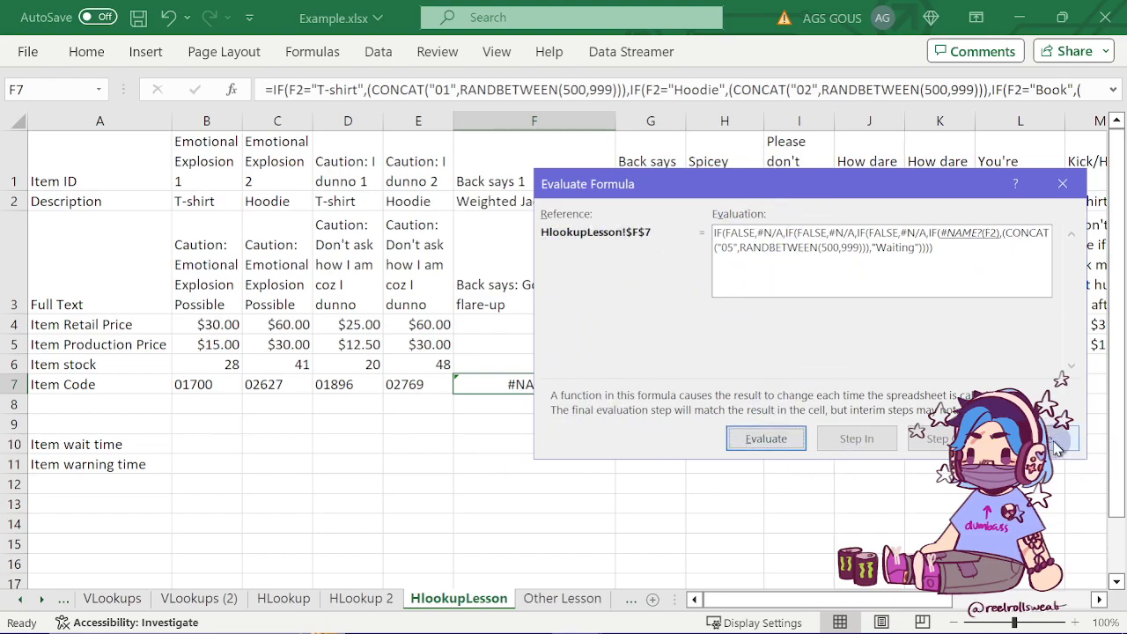
key("Escape")
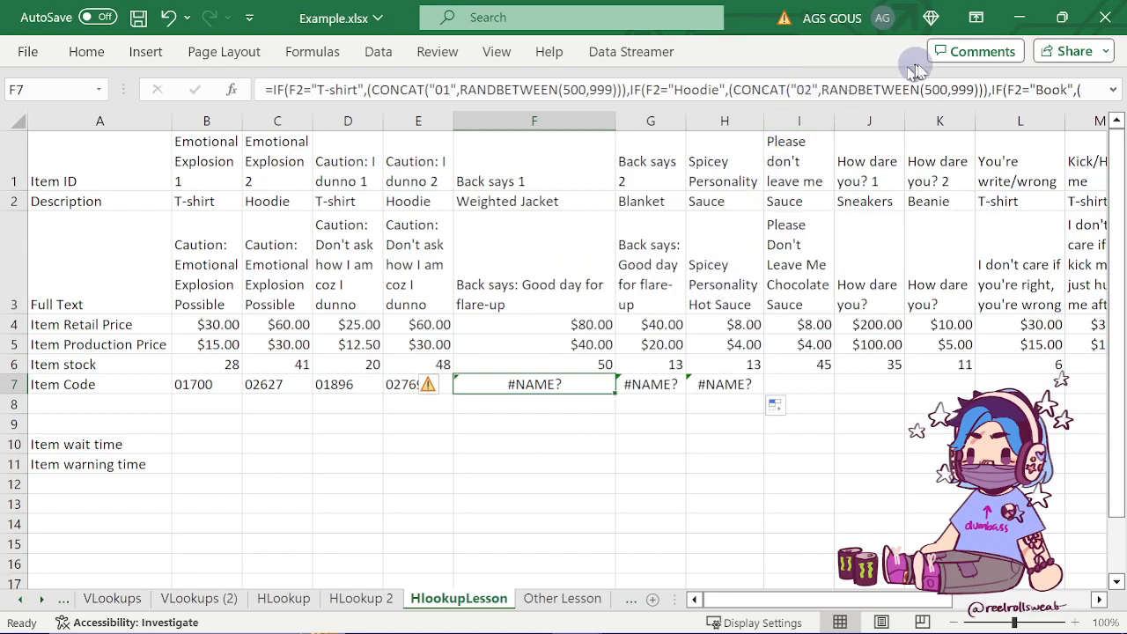
- Remove the ISNOTBLANK function name from the fourth IF's test in the F7 formula
left_click(1042, 89)
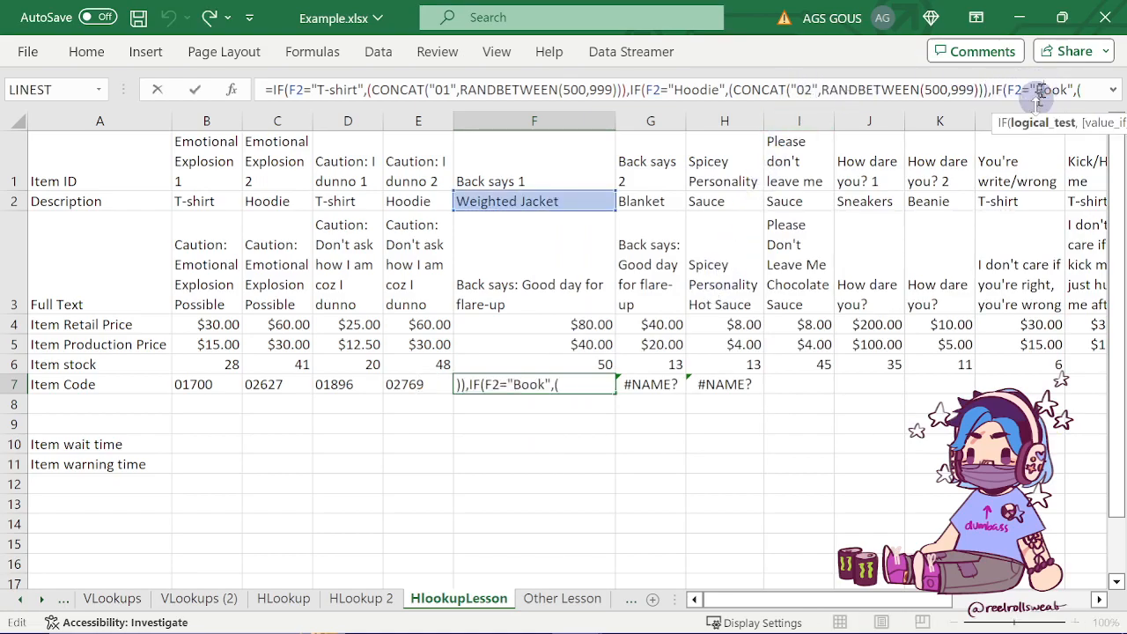
key("Right")
key("Right")
key("Right")
key("Right")
key("Right")
key("Right")
key("Right")
key("Right")
key("Right")
key("Right")
key("Right")
key("Right")
key("Right")
key("Right")
key("Right")
key("Right")
key("Right")
key("Right")
key("Right")
key("Right")
key("Right")
key("Right")
key("Right")
key("Right")
key("Right")
key("Right")
key("Right")
key("Right")
key("Right")
key("Right")
key("Right")
key("Right")
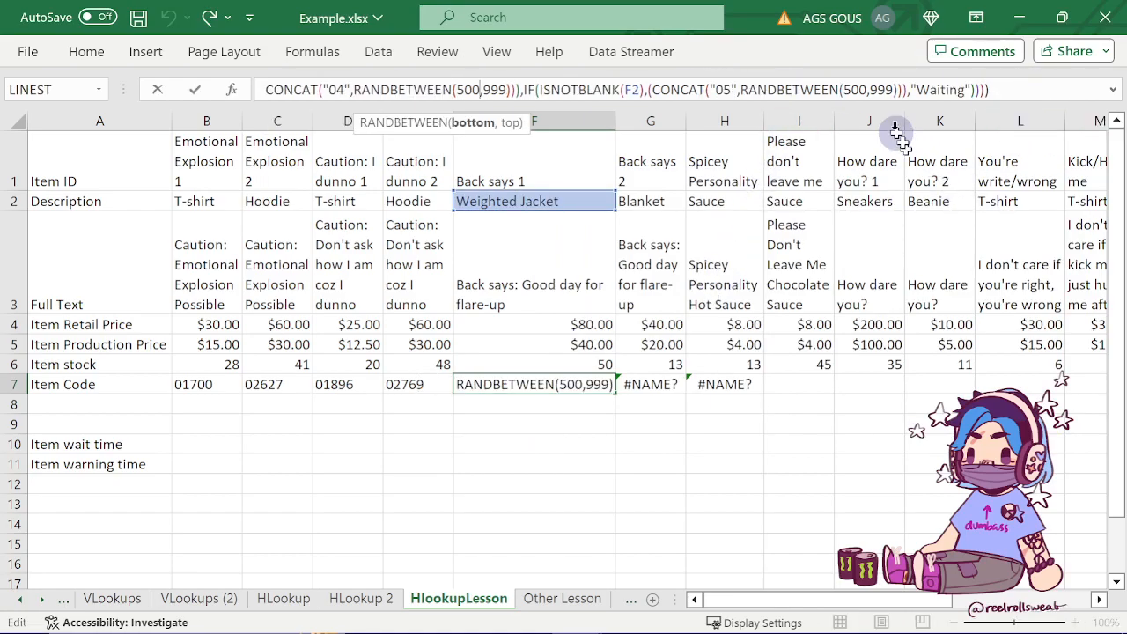
key("Right")
key("Right")
key("Right")
key("Right")
key("Right")
key("Right")
key("Right")
key("Right")
key("Right")
key("Right")
key("Right")
key("Right")
key("Right")
key("Right")
key("Right")
key("Right")
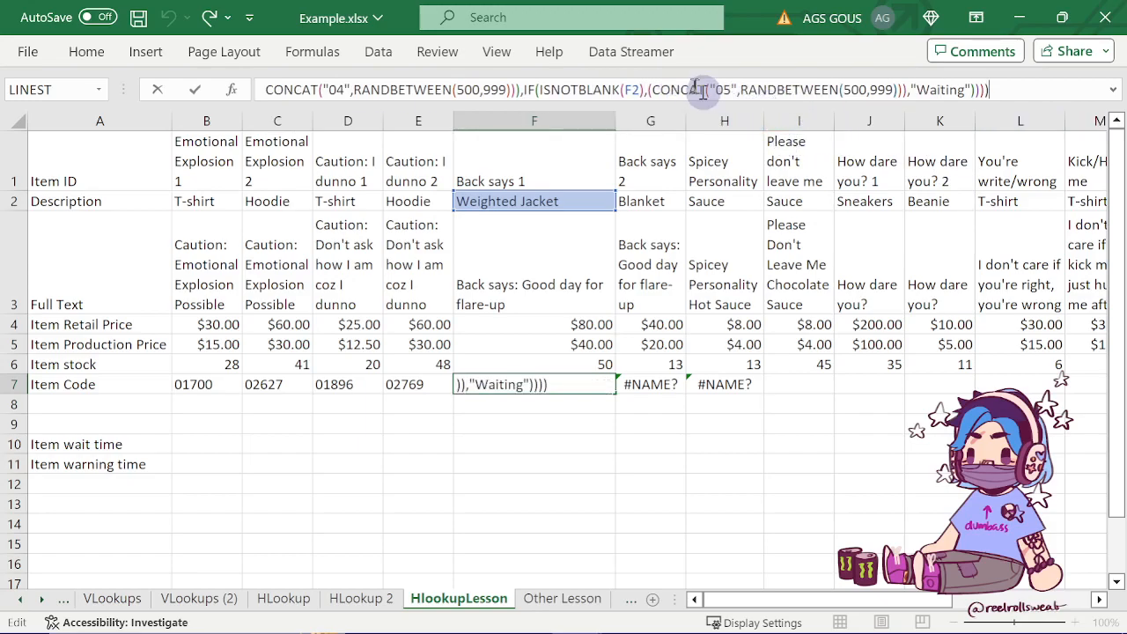
left_click(573, 91)
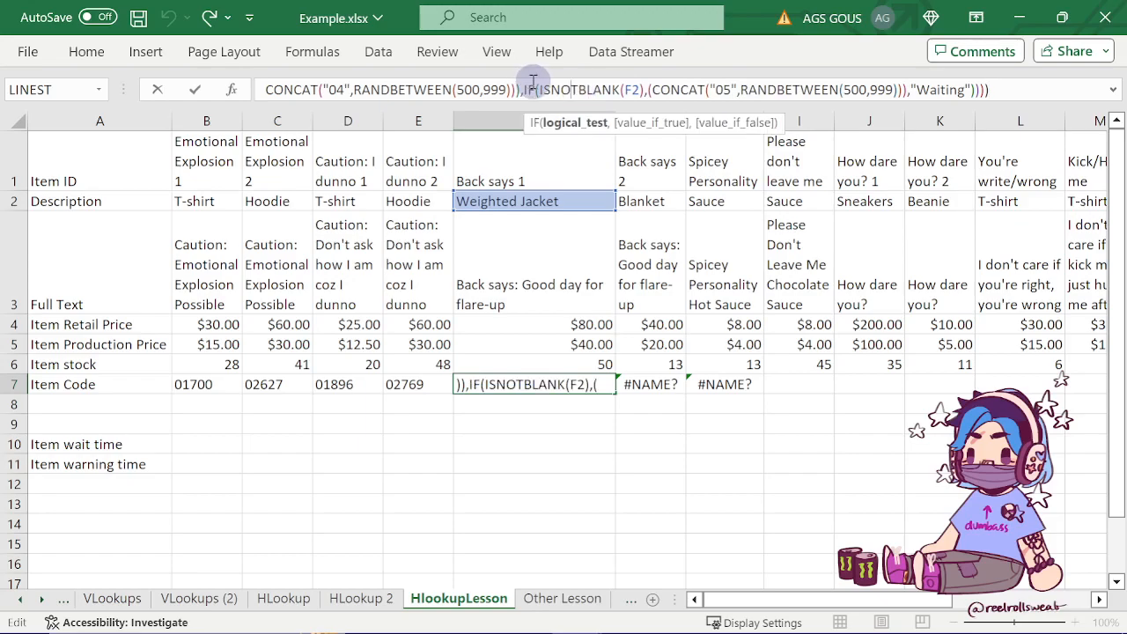
left_click_drag(543, 89, 602, 87)
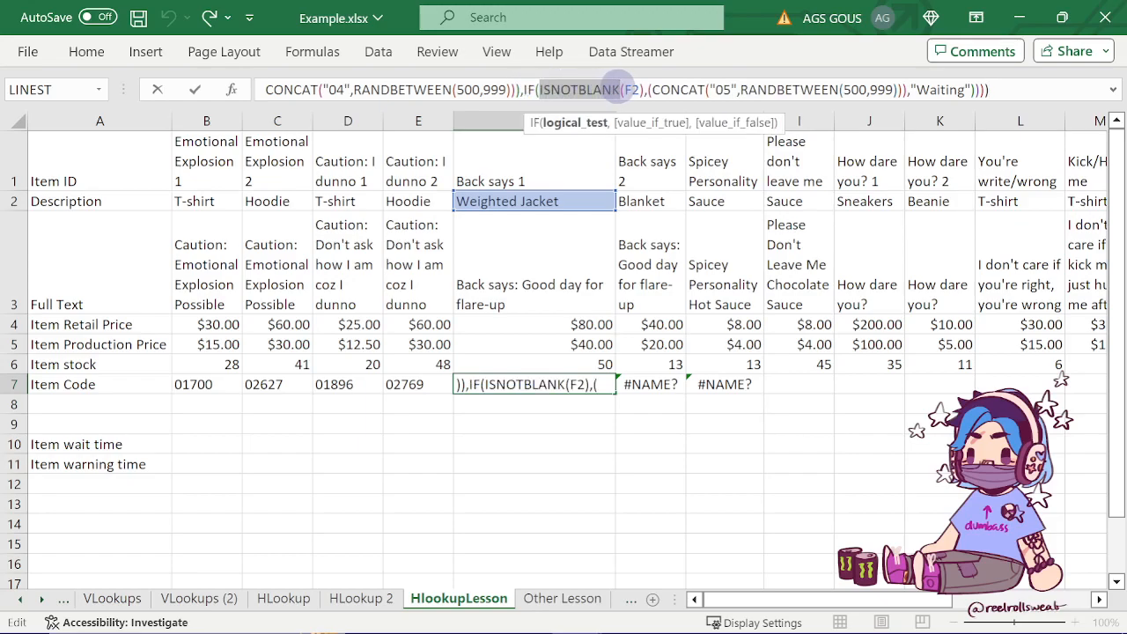
left_click(619, 90)
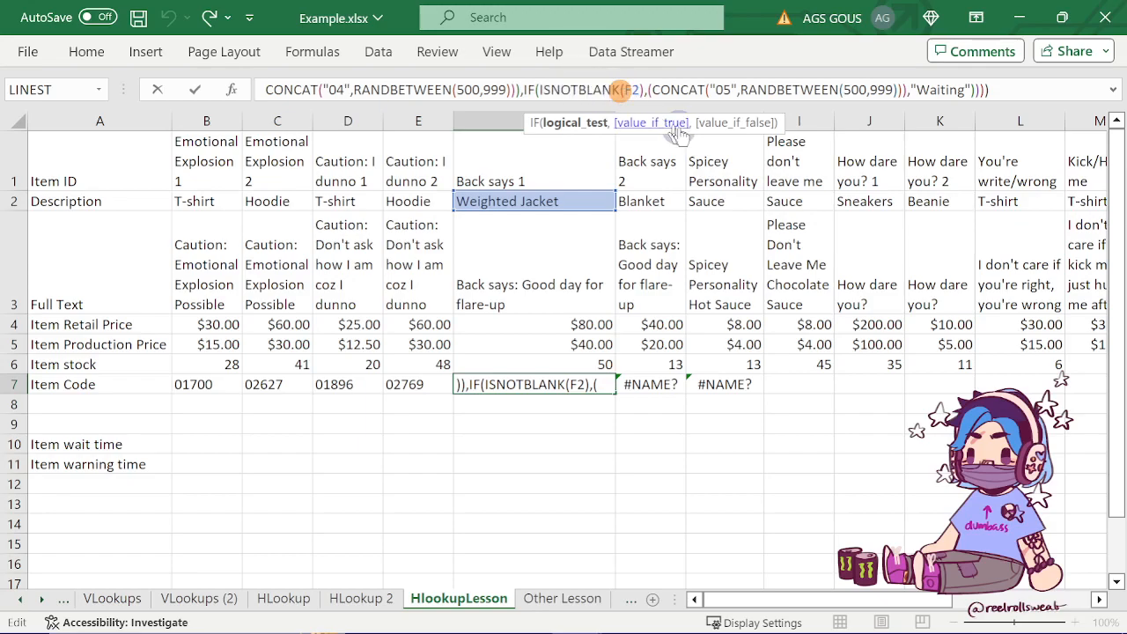
key("BackSpace")
key("BackSpace")
key("BackSpace")
key("BackSpace")
key("BackSpace")
key("BackSpace")
key("BackSpace")
key("BackSpace")
key("BackSpace")
key("BackSpace")
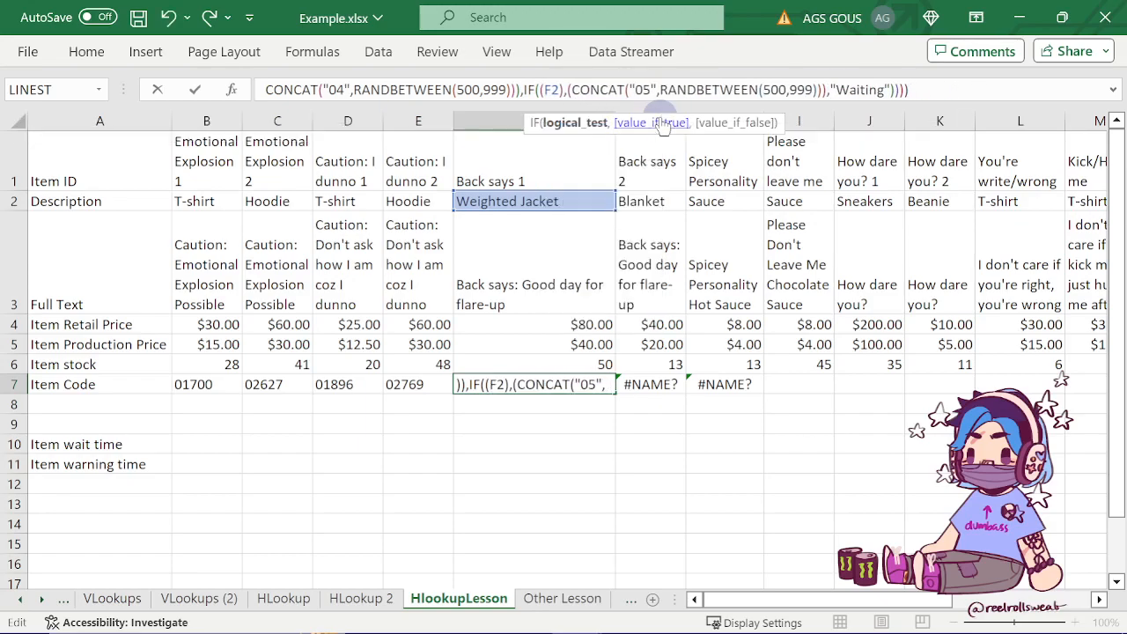
- Use ISTEXT as the function testing F2 in the fourth IF of F7 and commit the formula
type("I")
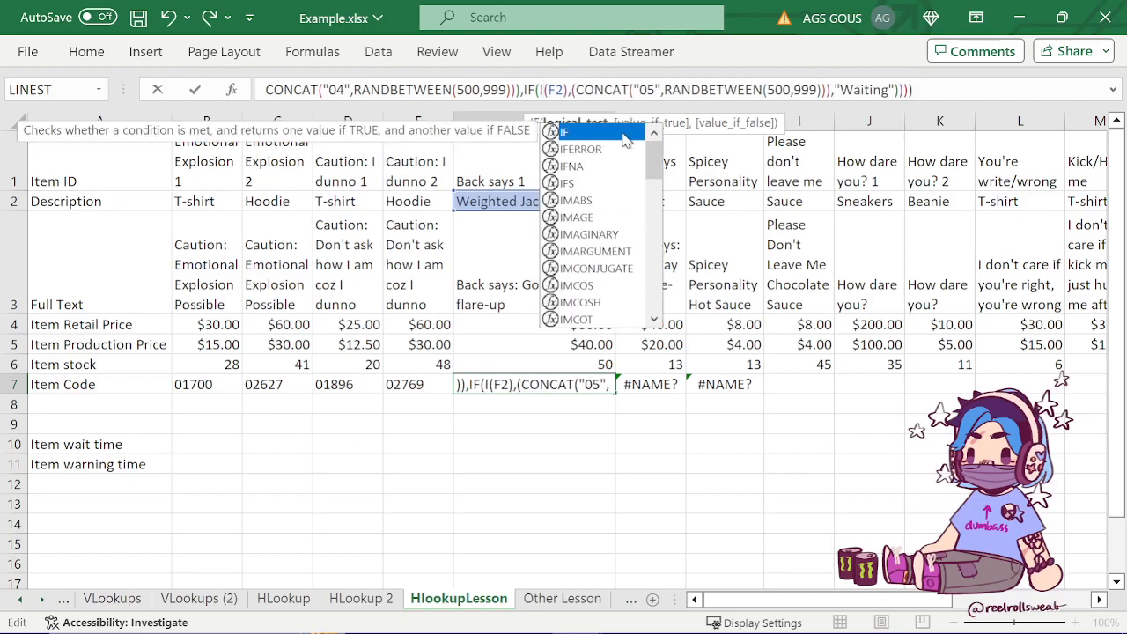
type("s")
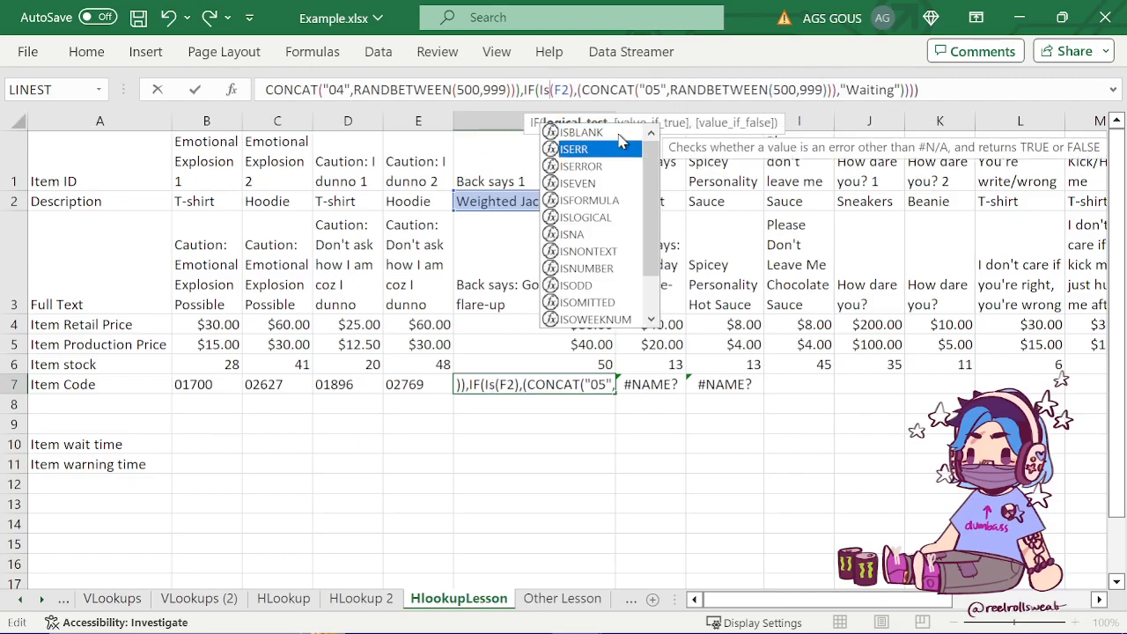
key("Down")
key("Down")
key("Down")
key("Down")
key("Down")
key("Down")
key("Down")
key("Down")
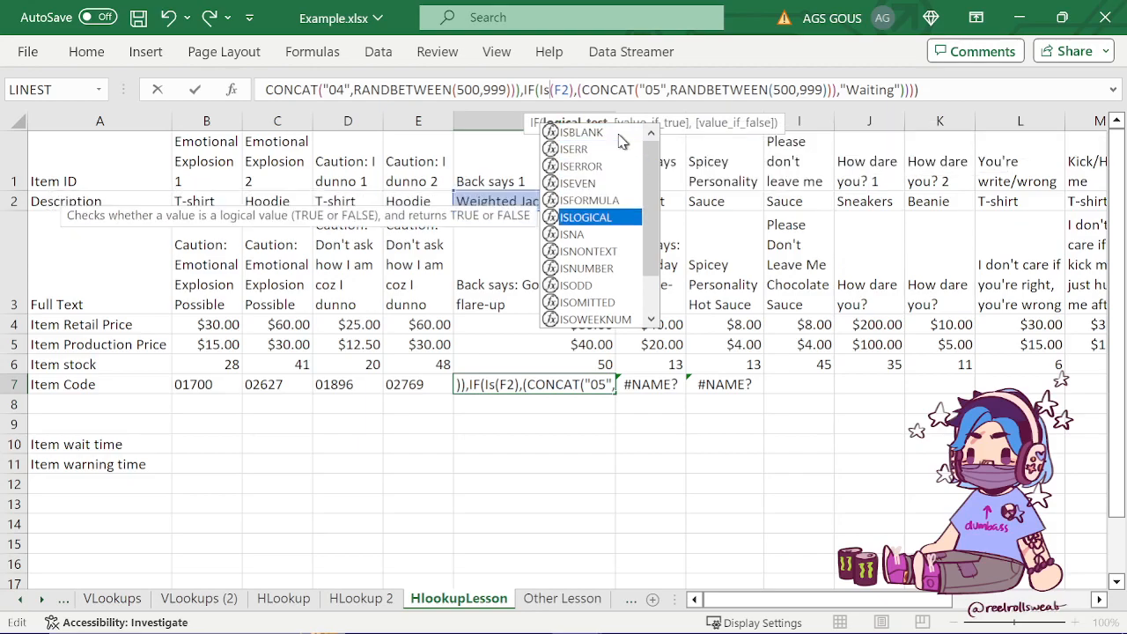
key("Up")
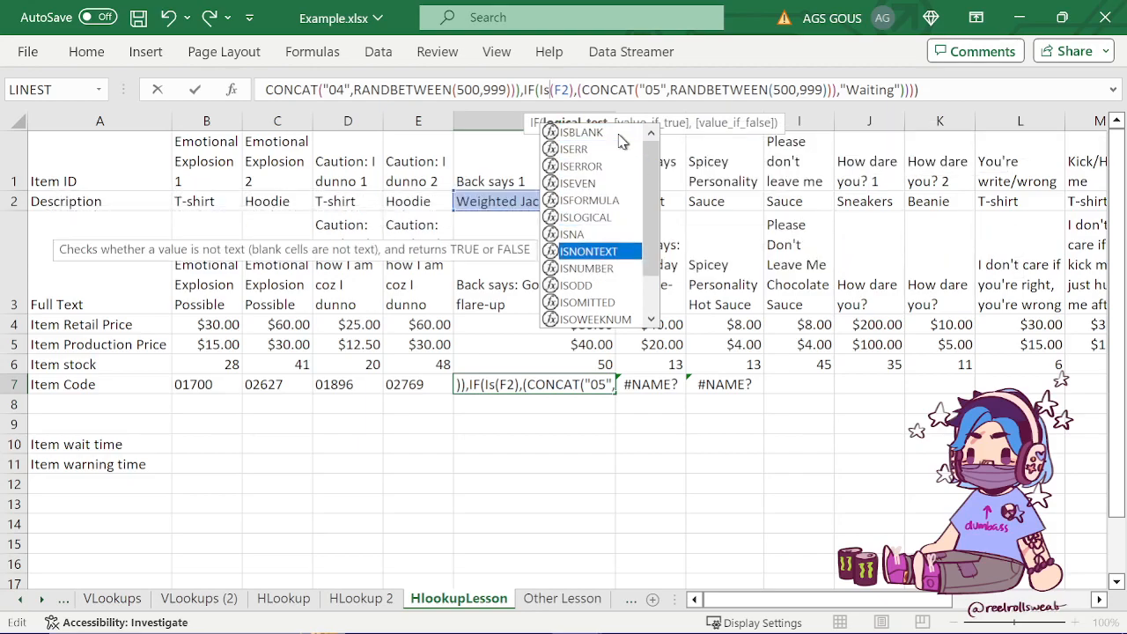
key("Down")
key("Down")
key("Down")
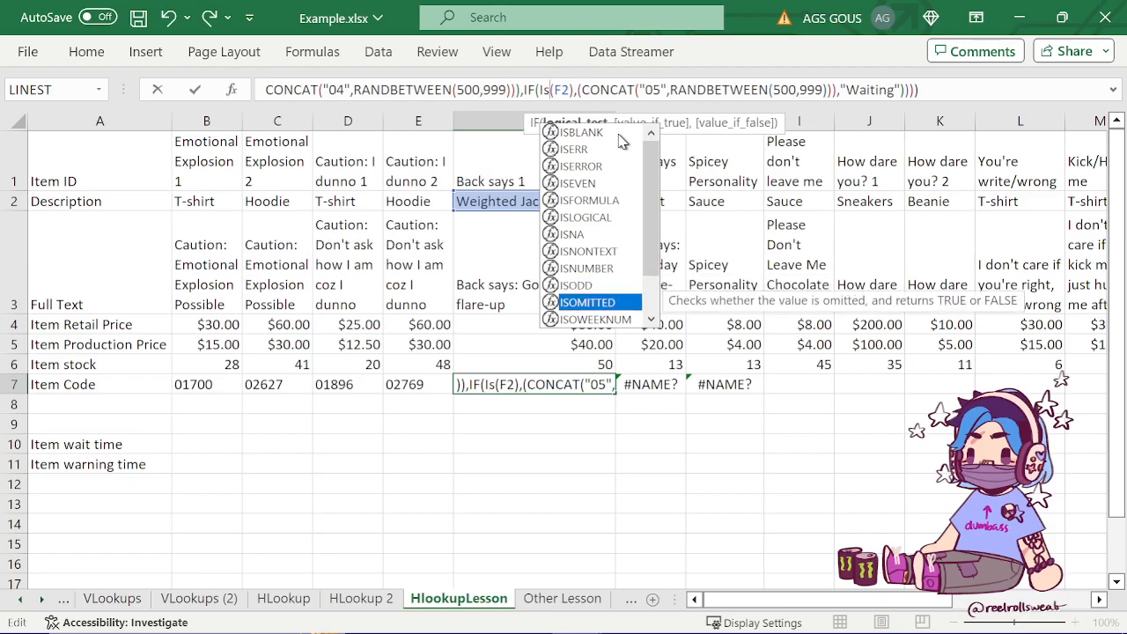
key("Down")
key("Down")
key("Down")
key("Down")
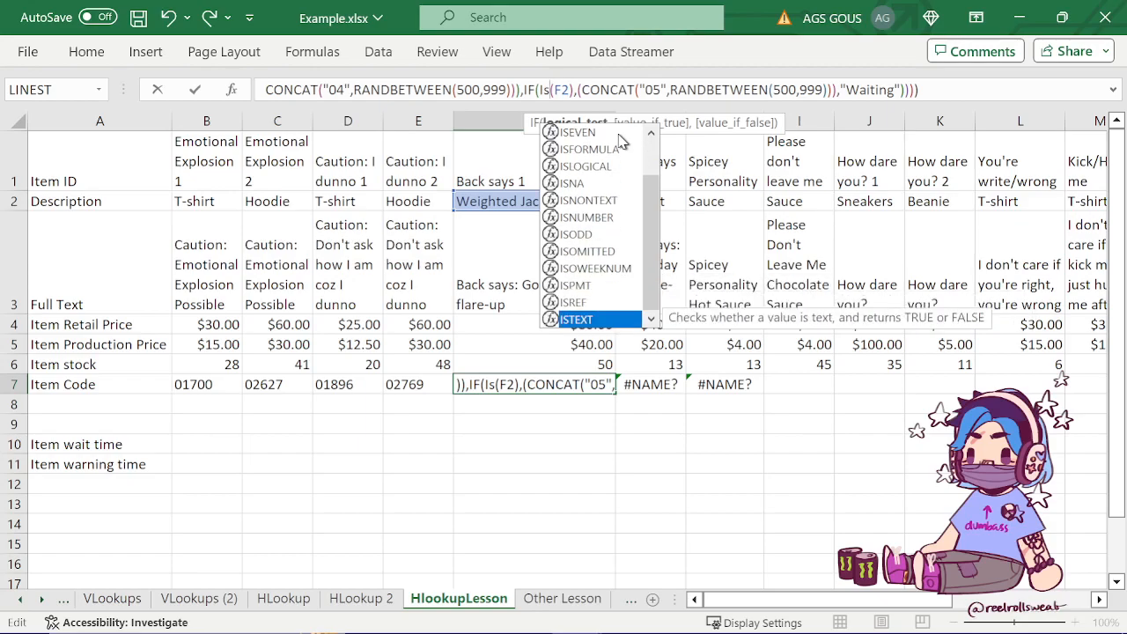
key("Tab")
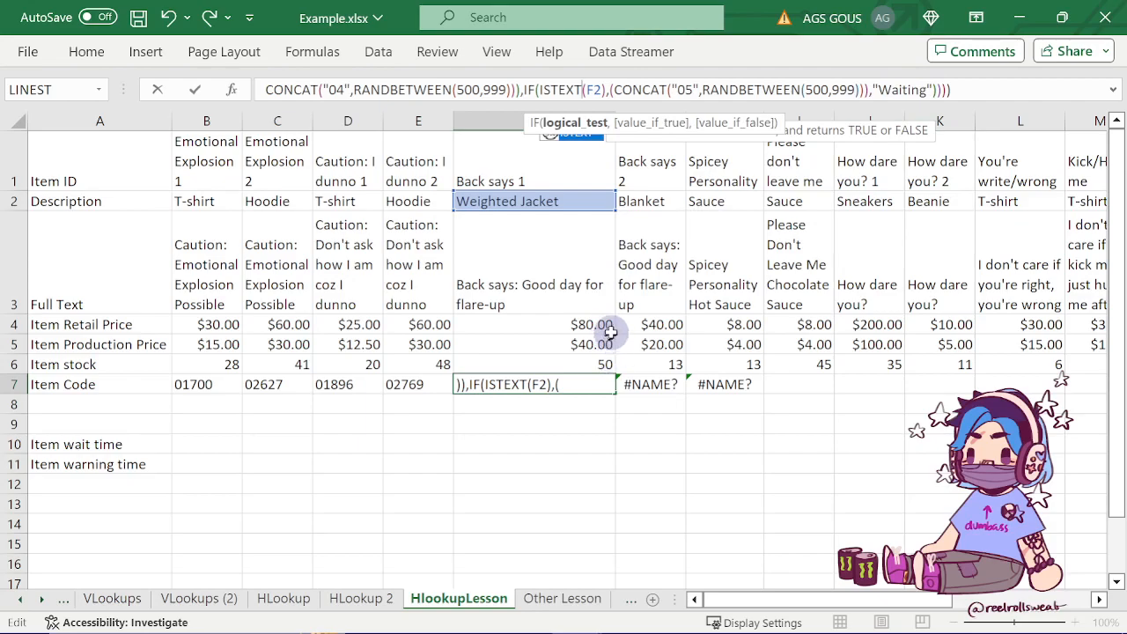
key("Return")
- Fill the corrected F7 formula across row 7, forward through column U and back to column B
left_click(511, 385)
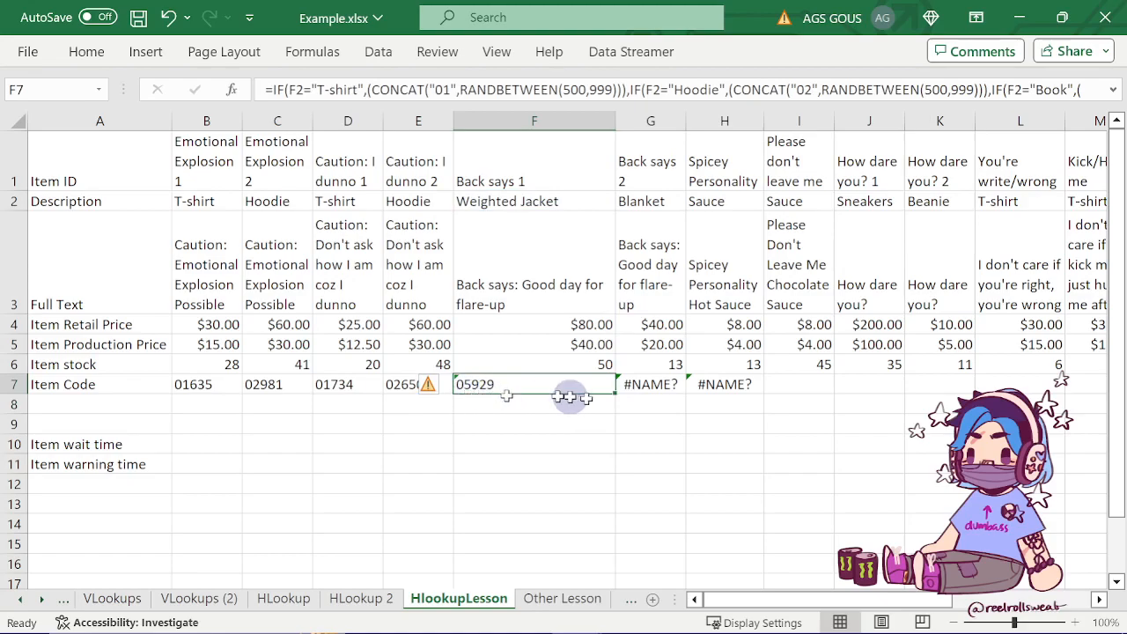
left_click_drag(615, 394, 730, 380)
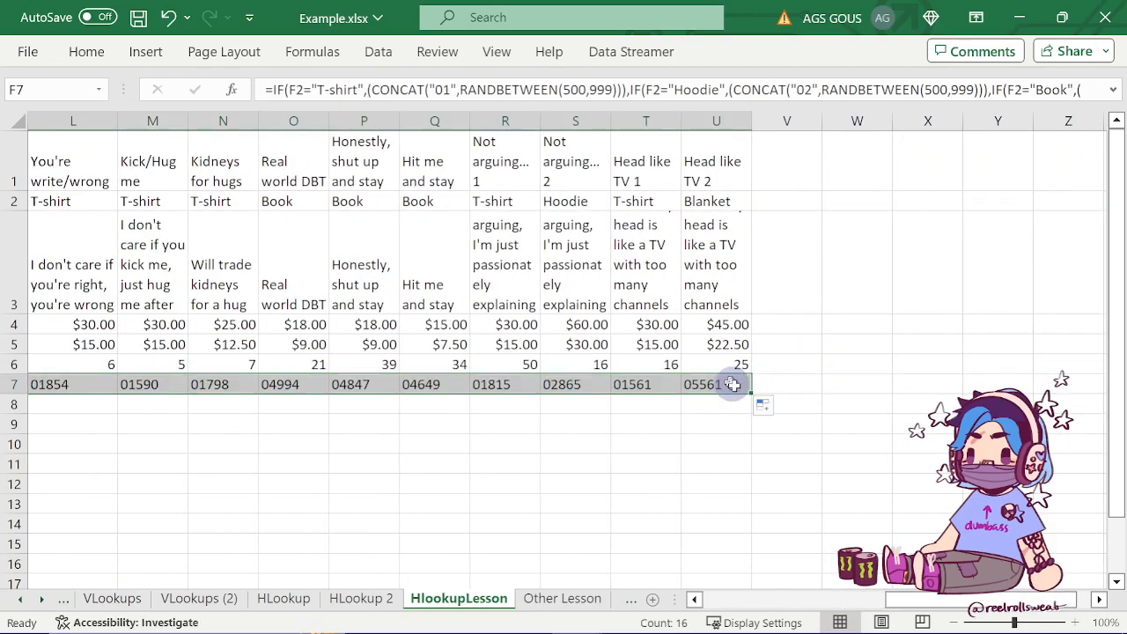
left_click_drag(940, 608, 761, 607)
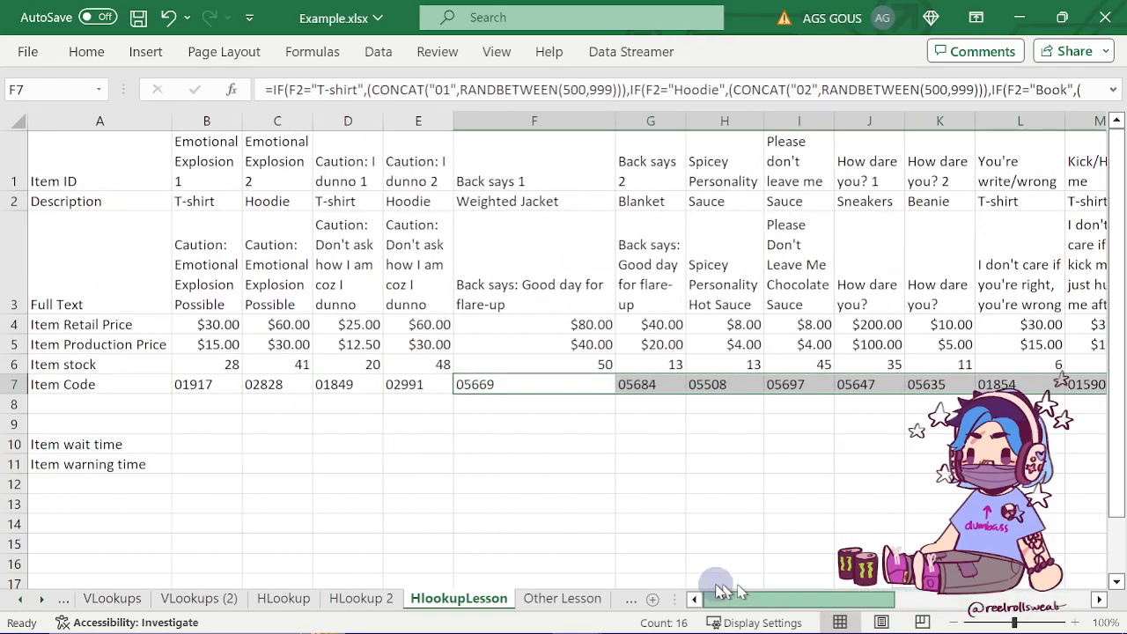
left_click(458, 385)
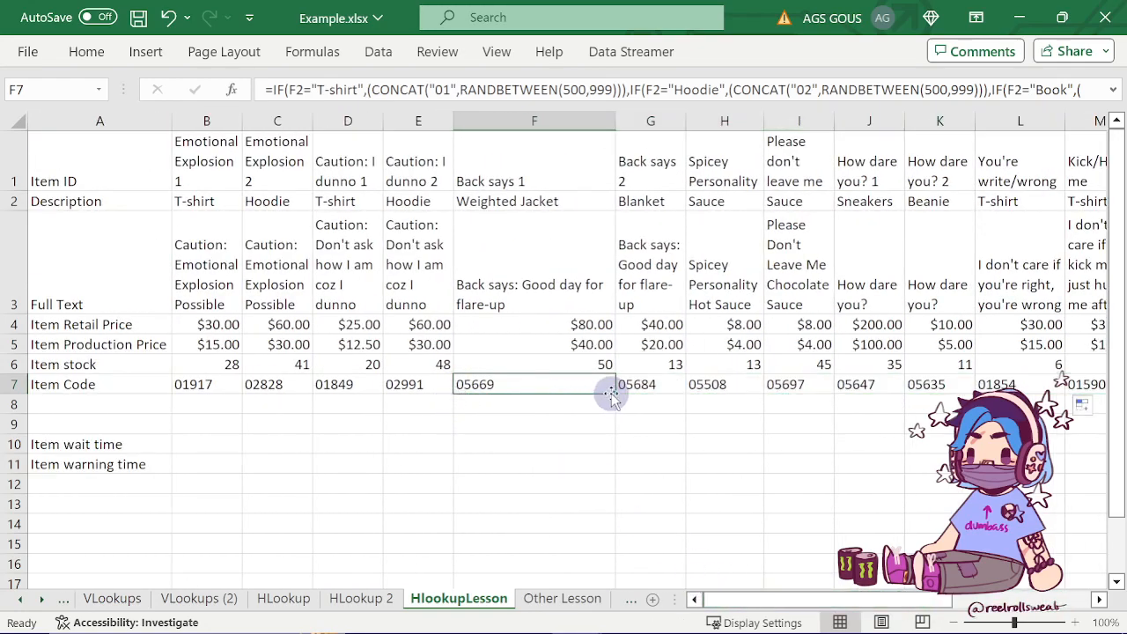
left_click_drag(614, 394, 189, 374)
left_click(228, 421)
- Compare the Item Code values in row 7 with their row 2 descriptions across the columns
left_click(203, 381)
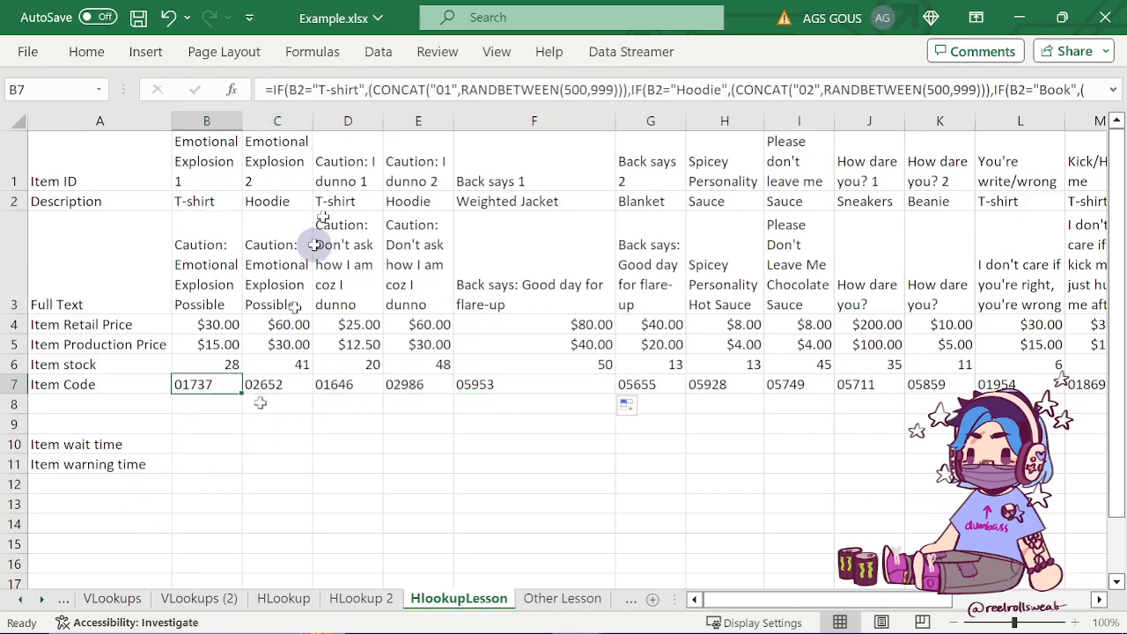
left_click(280, 201)
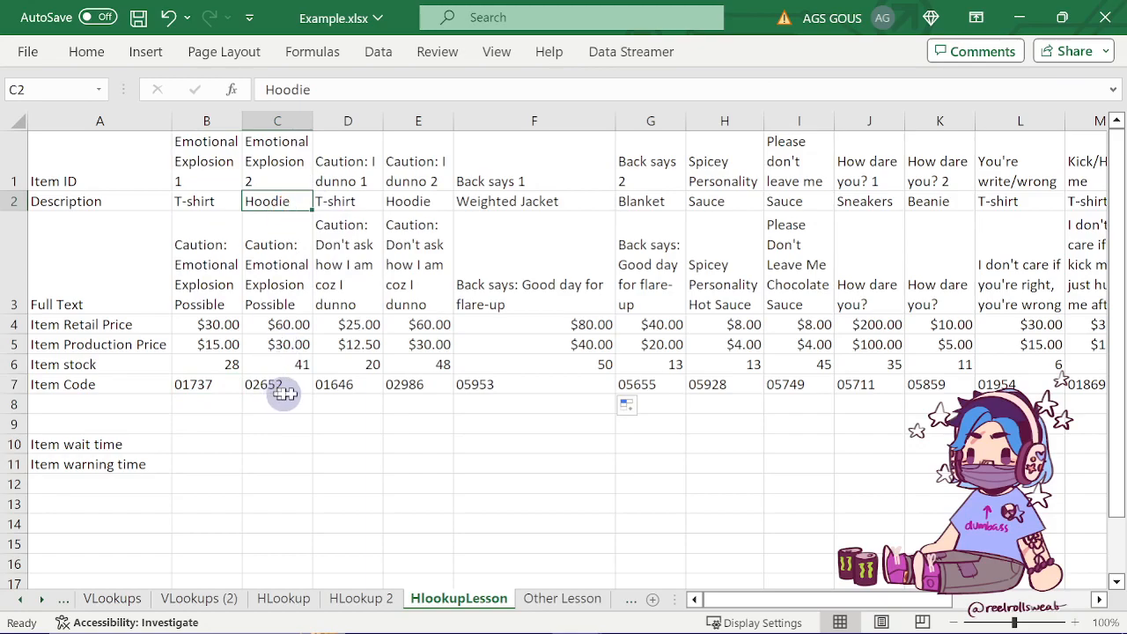
left_click(344, 384)
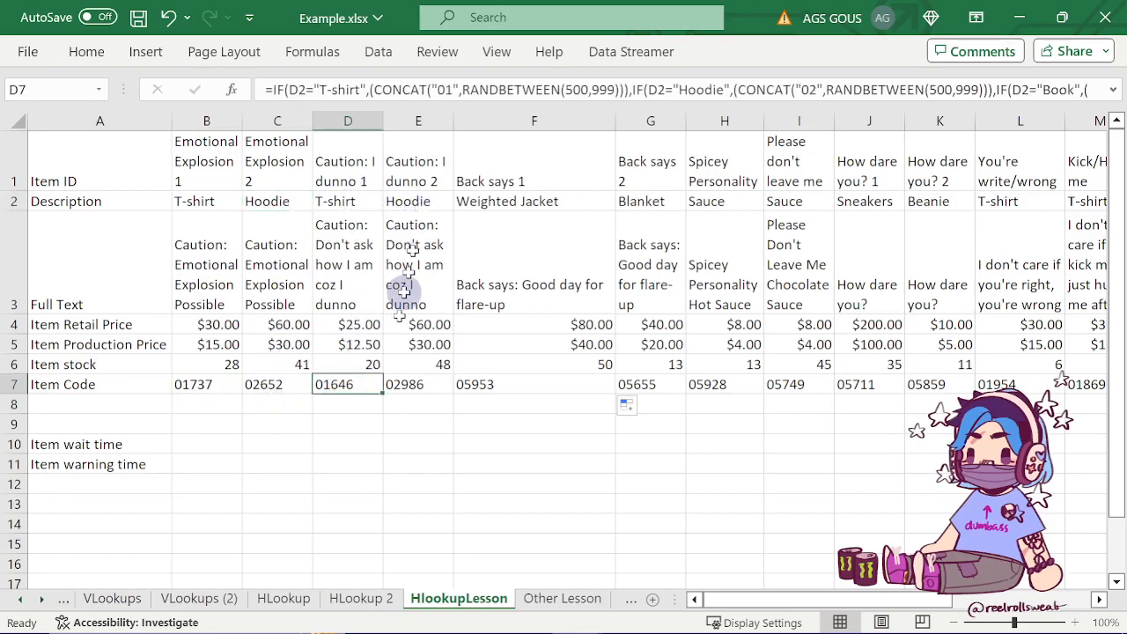
left_click(473, 209)
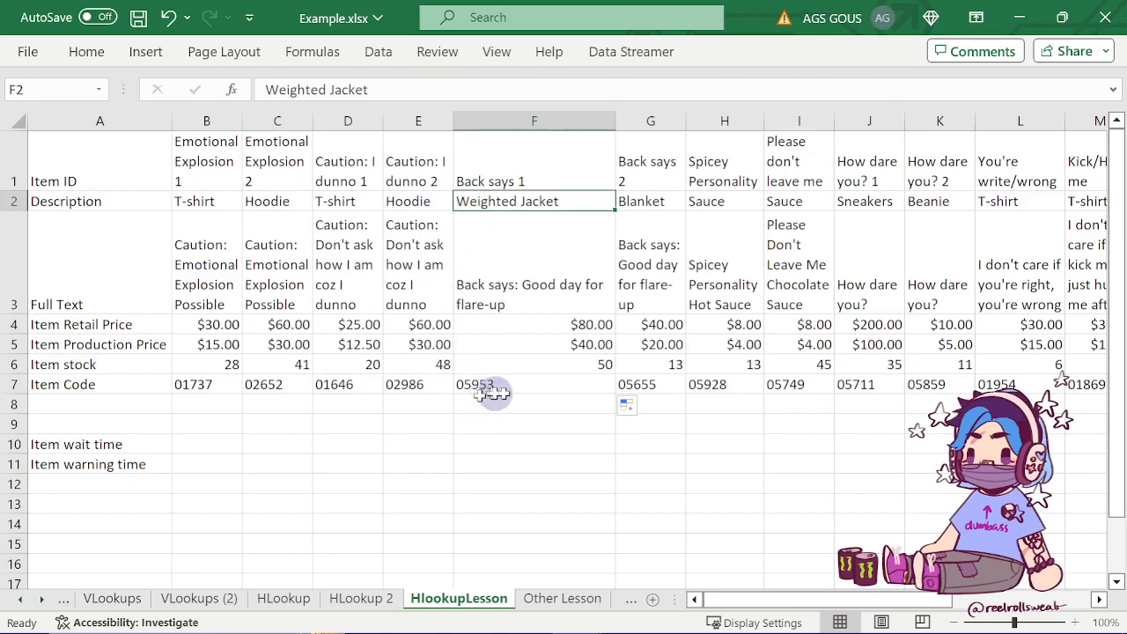
left_click(656, 202)
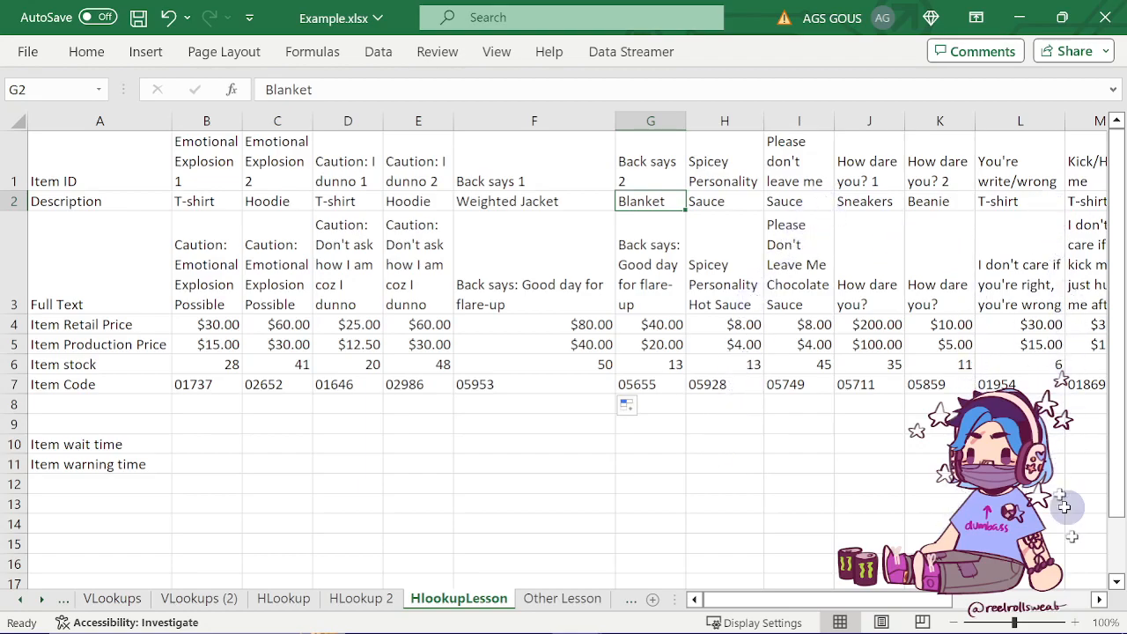
left_click(1099, 599)
left_click(1099, 599)
left_click(1099, 598)
left_click(1099, 598)
left_click(1099, 599)
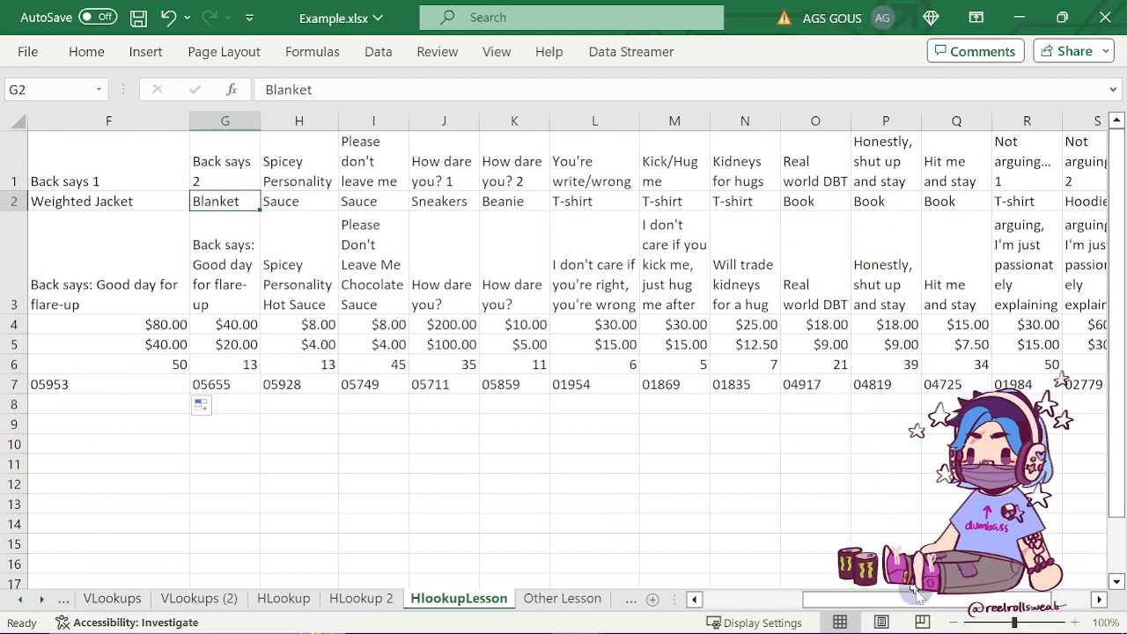
left_click_drag(920, 604, 823, 604)
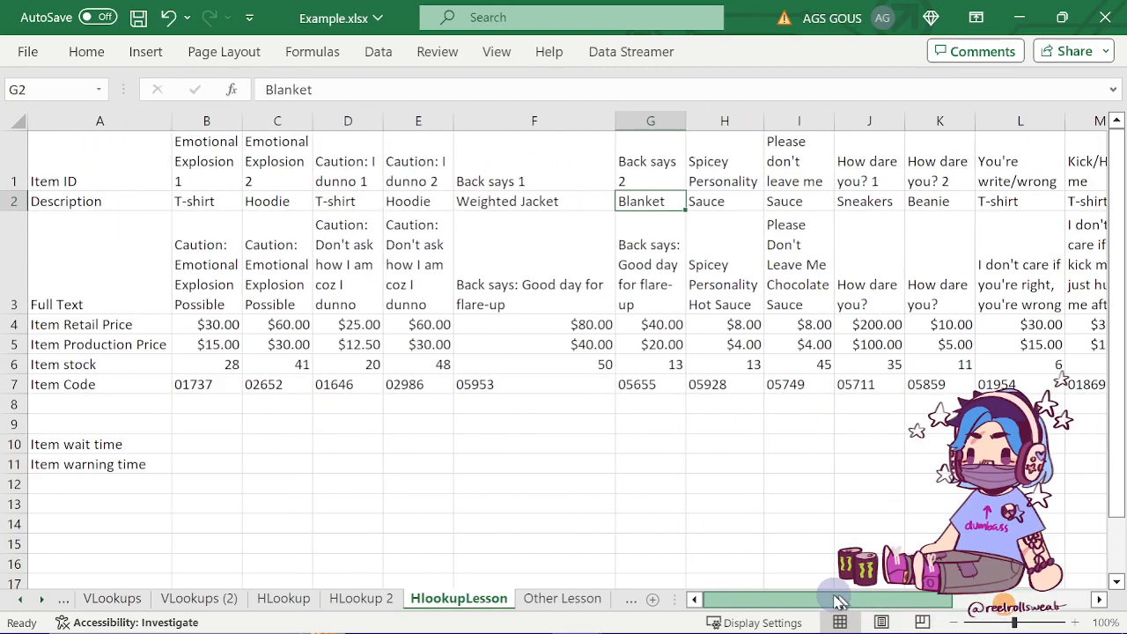
- Open the item code formula in B7 for review
double_click(212, 385)
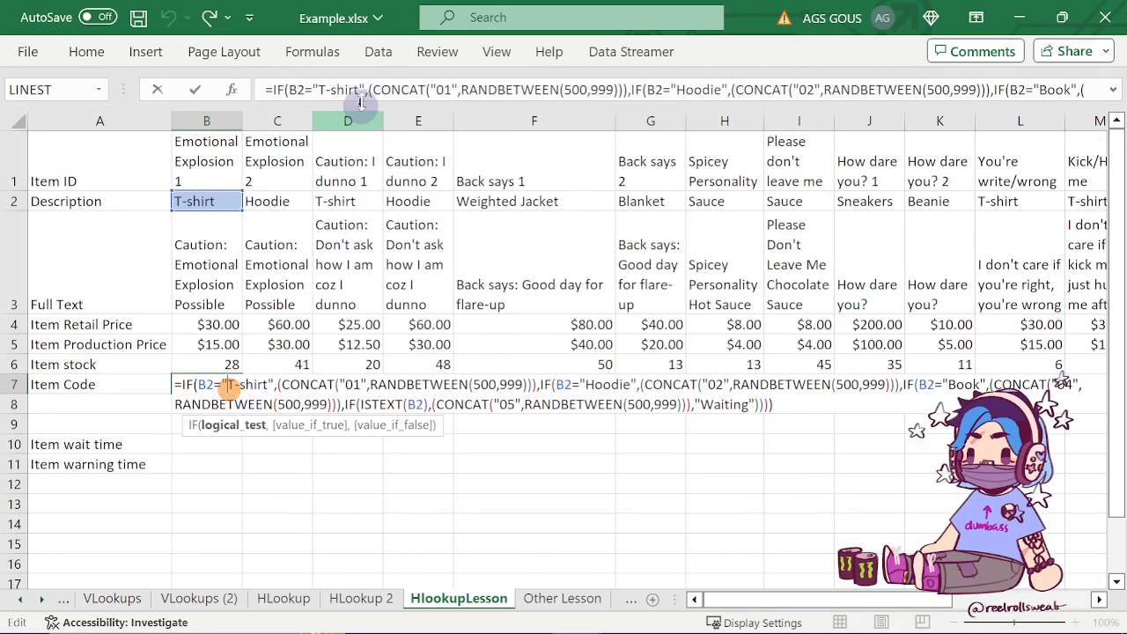